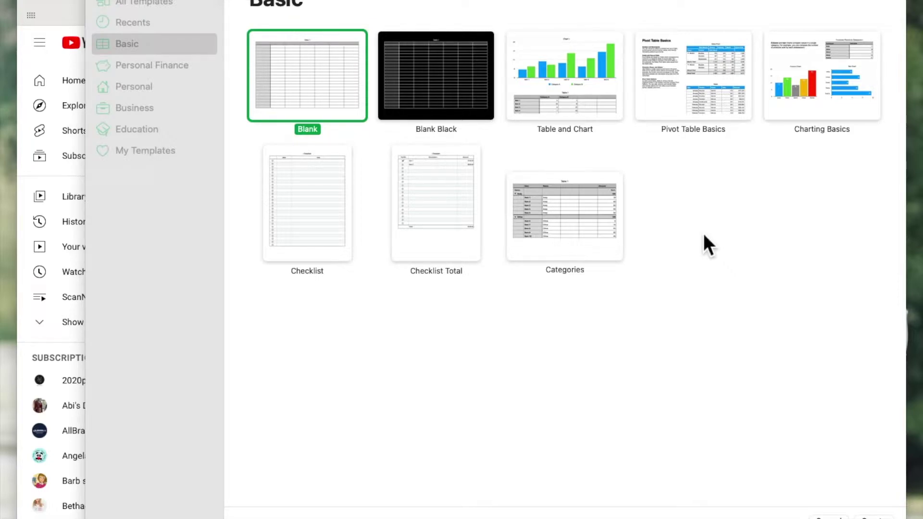
Create a new spreadsheet from the Blank template in the template chooser.
left_click(130, 48)
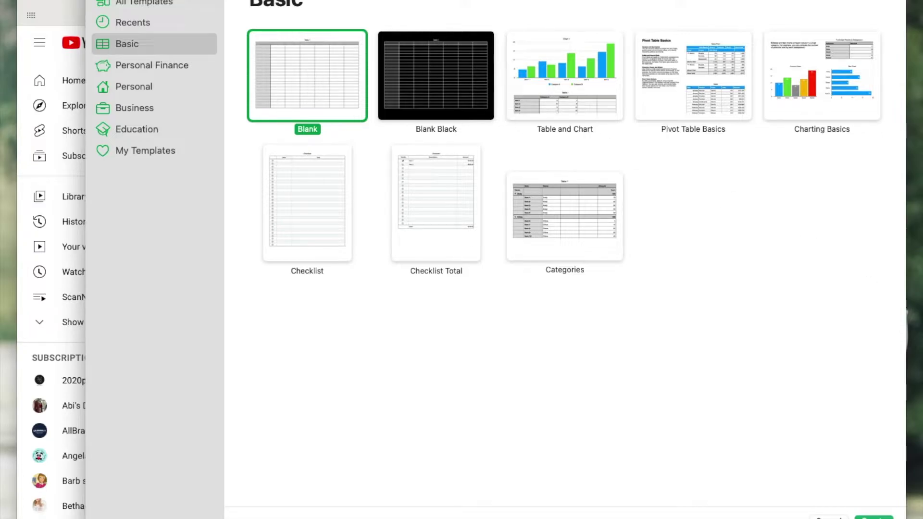
left_click(875, 517)
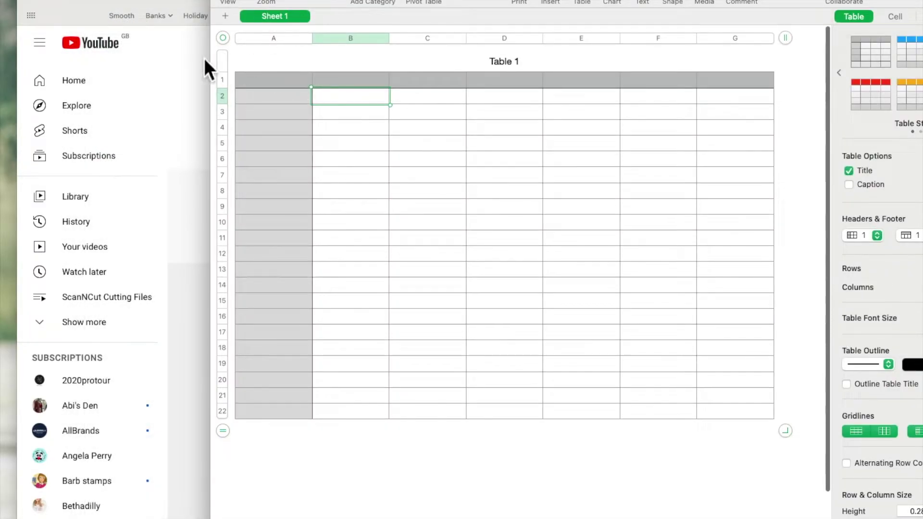
Switch to the YouTube channel page and widen the browser window across the screen.
left_click(191, 50)
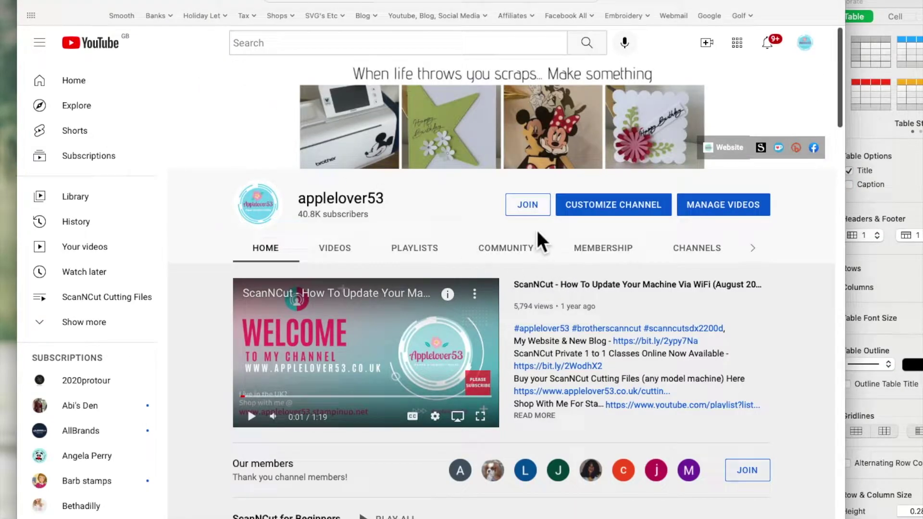
scroll(536, 230, "down", 3)
scroll(537, 231, "down", 3)
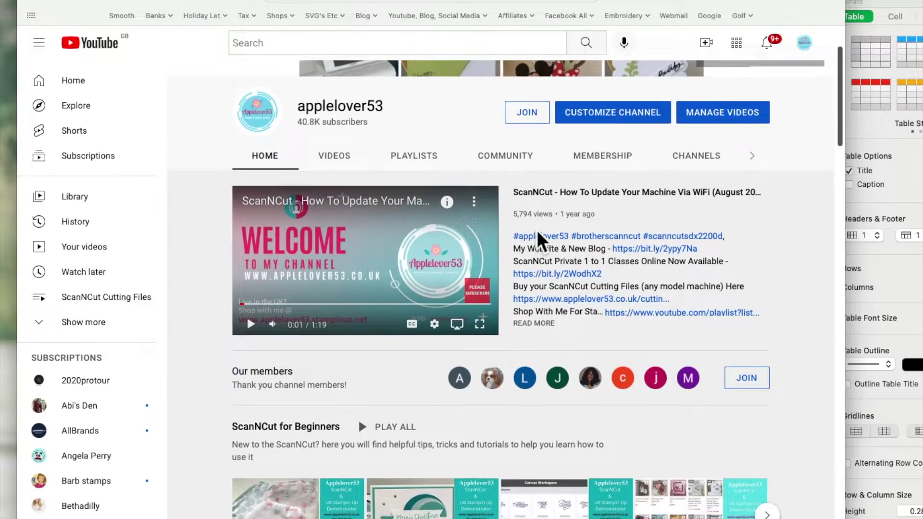
scroll(538, 233, "up", 5)
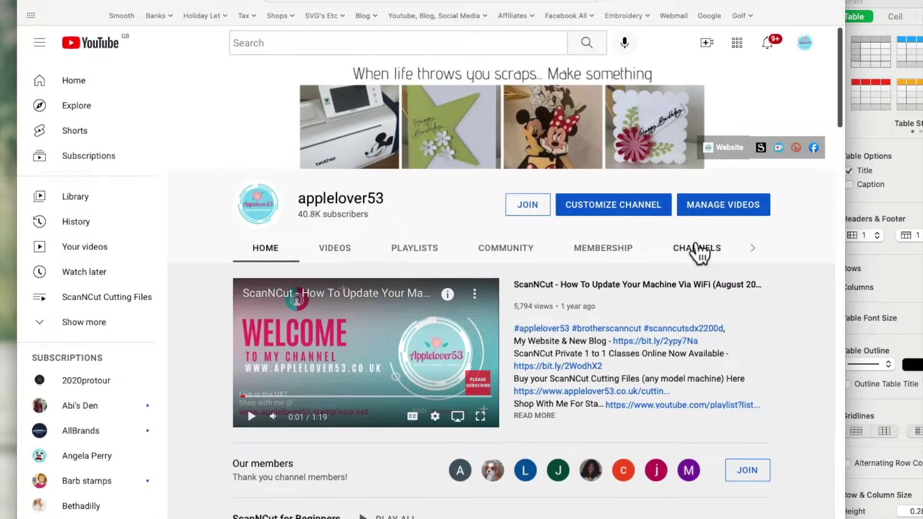
left_click_drag(847, 296, 922, 293)
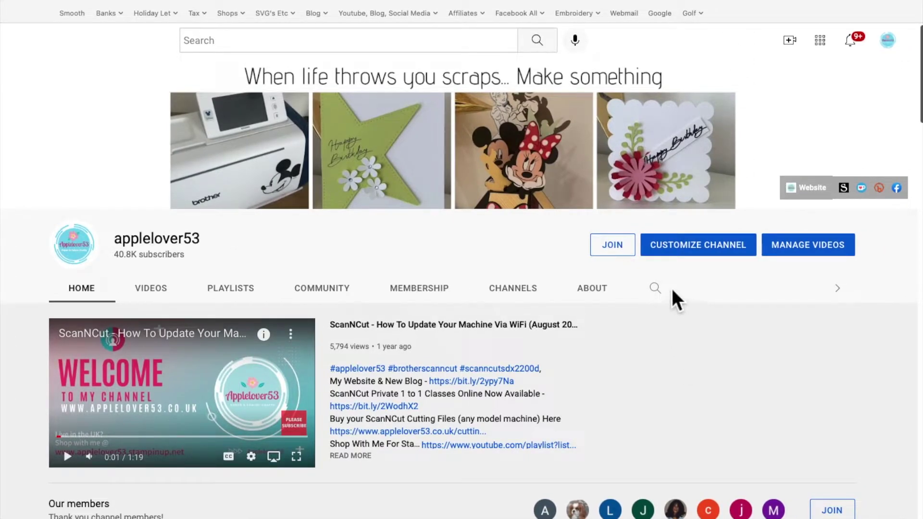
Search the channel's videos for 'budget', then shift the Numbers window left into view.
left_click(657, 289)
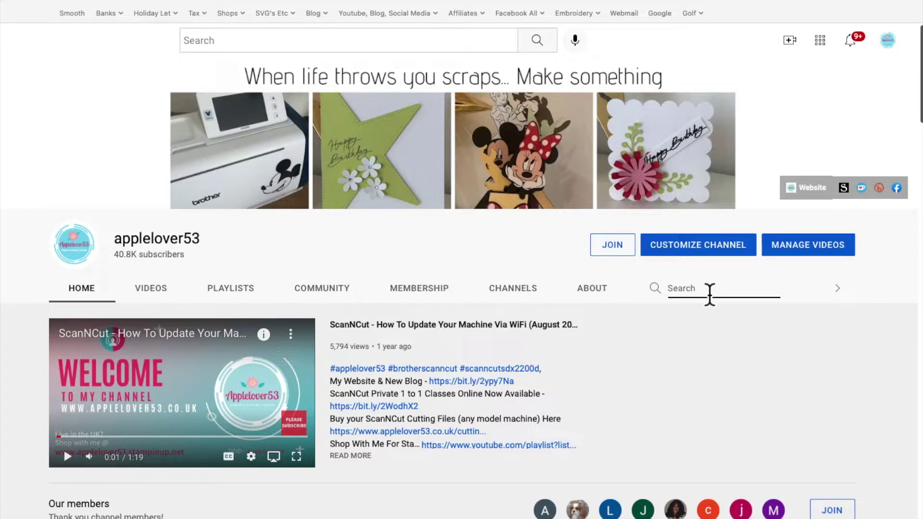
type("budget")
key("Return")
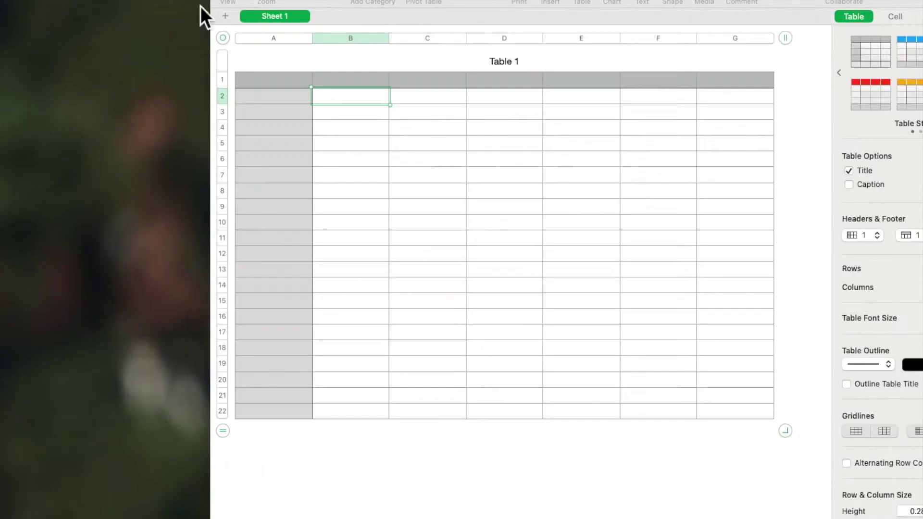
left_click_drag(464, 1, 407, 2)
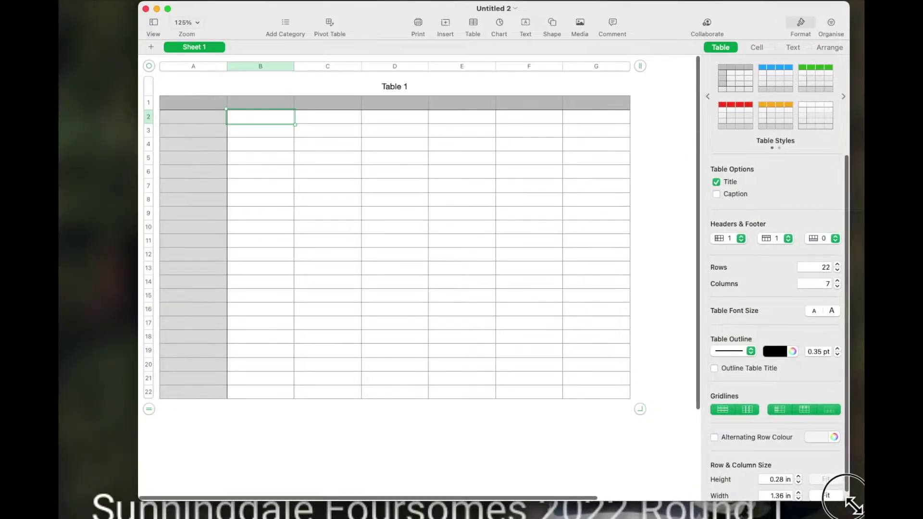
Resize the Numbers window larger and select cell A1 of Table 1.
left_click_drag(854, 506, 858, 511)
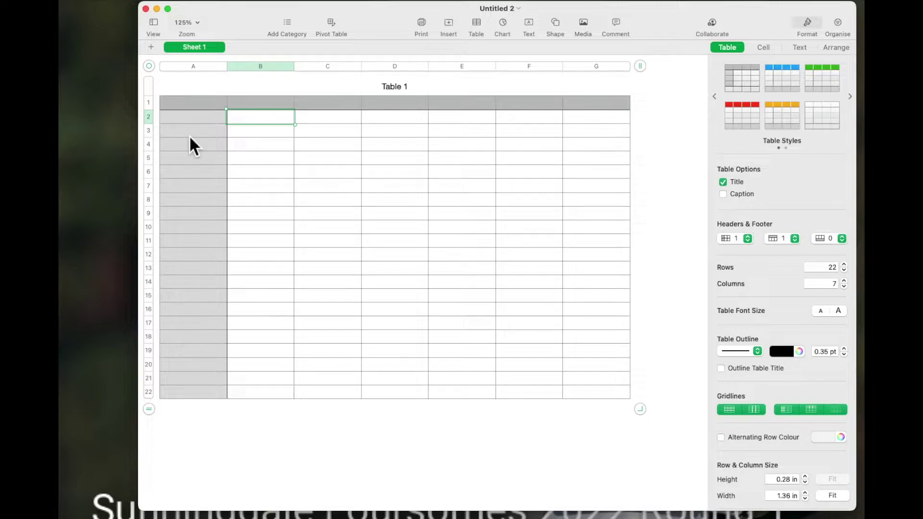
left_click(192, 105)
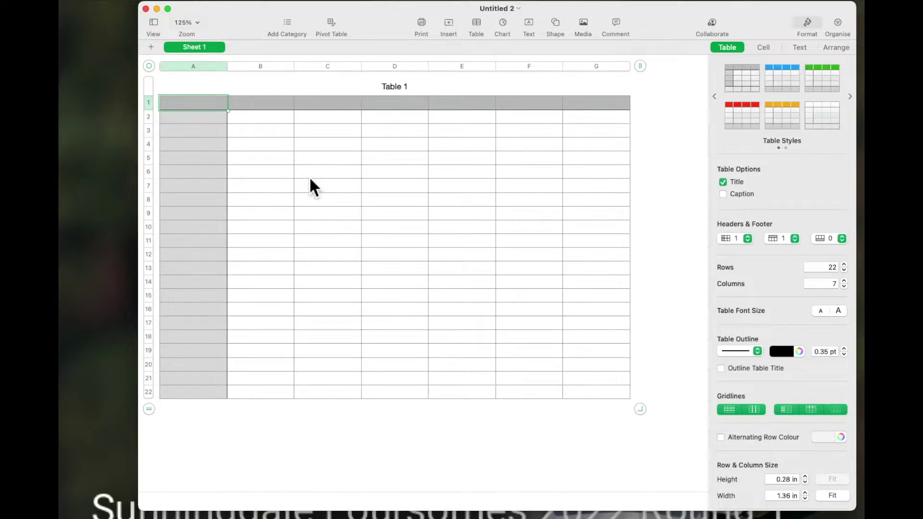
Delete the header row 1 from Table 1.
left_click(151, 109)
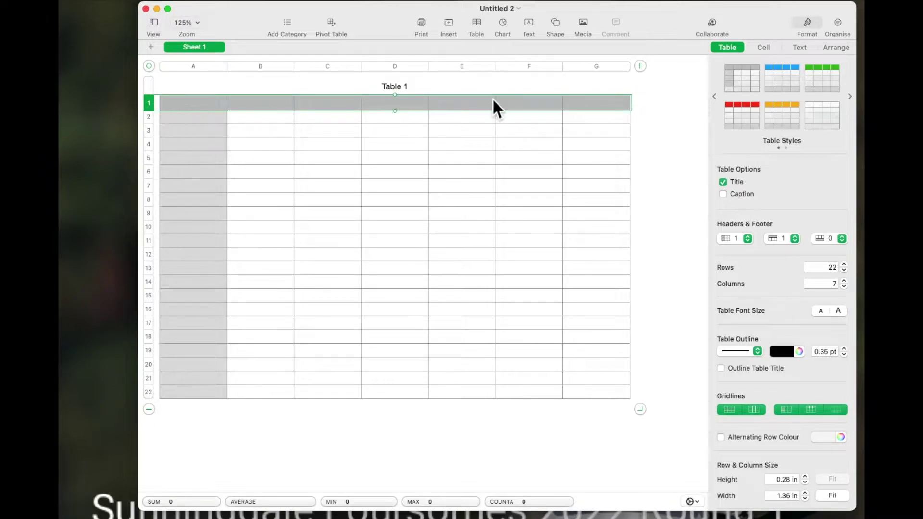
left_click(159, 109)
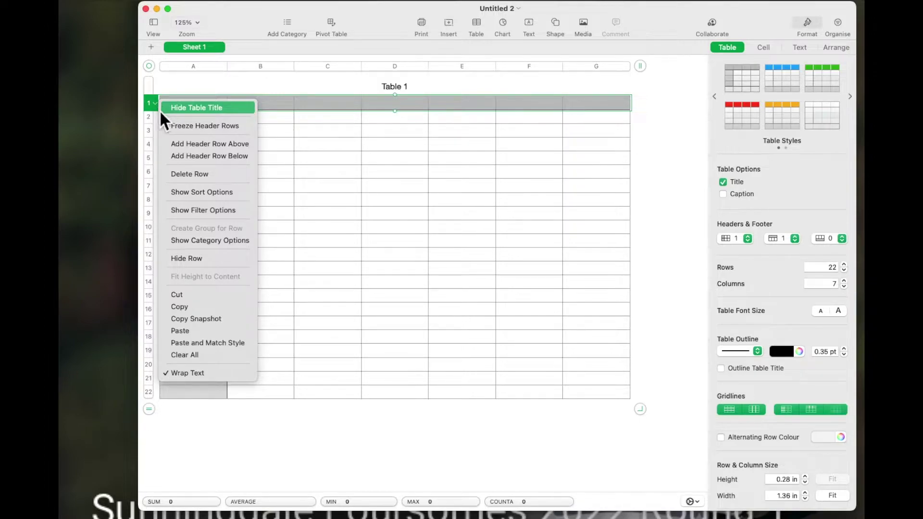
left_click(196, 175)
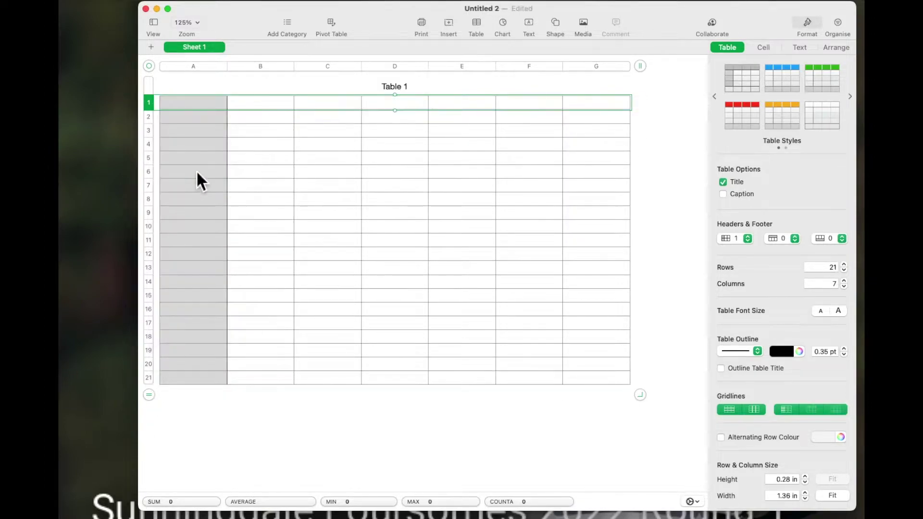
Delete the header column A, leaving a plain 21-row by 6-column grid.
left_click(200, 68)
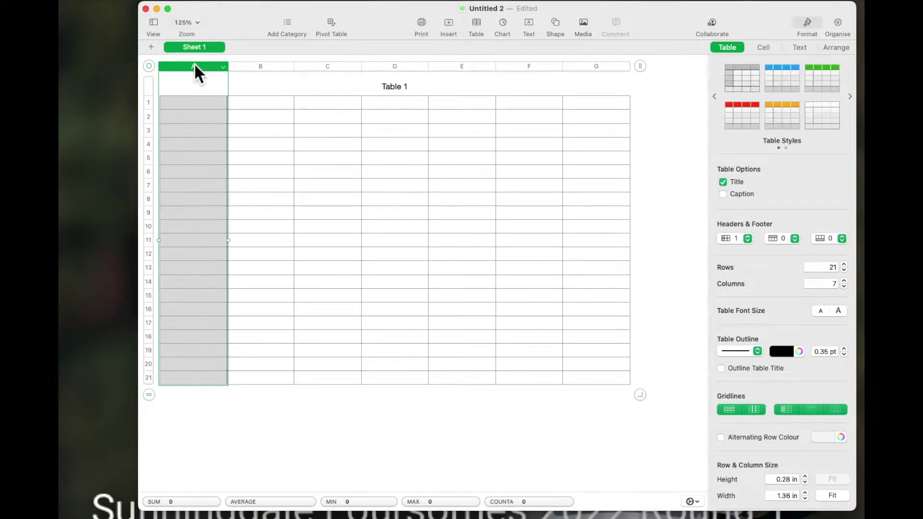
left_click(225, 68)
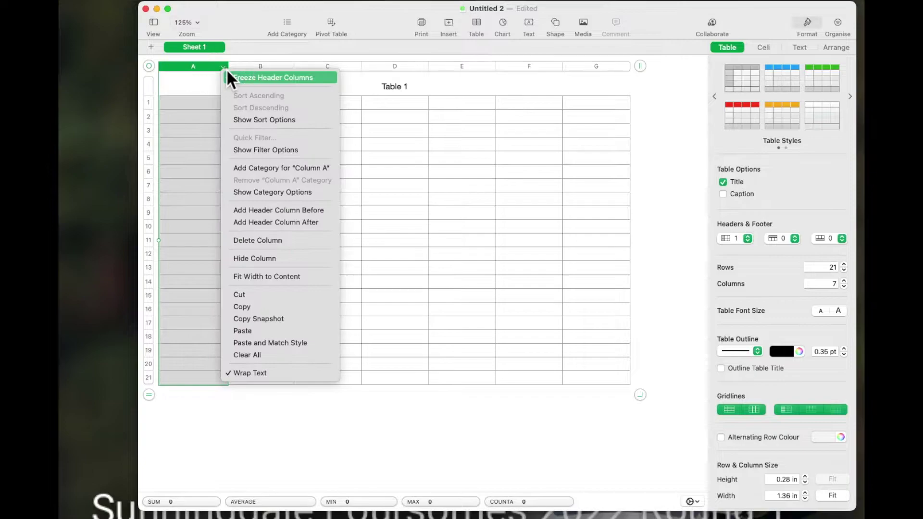
left_click(266, 241)
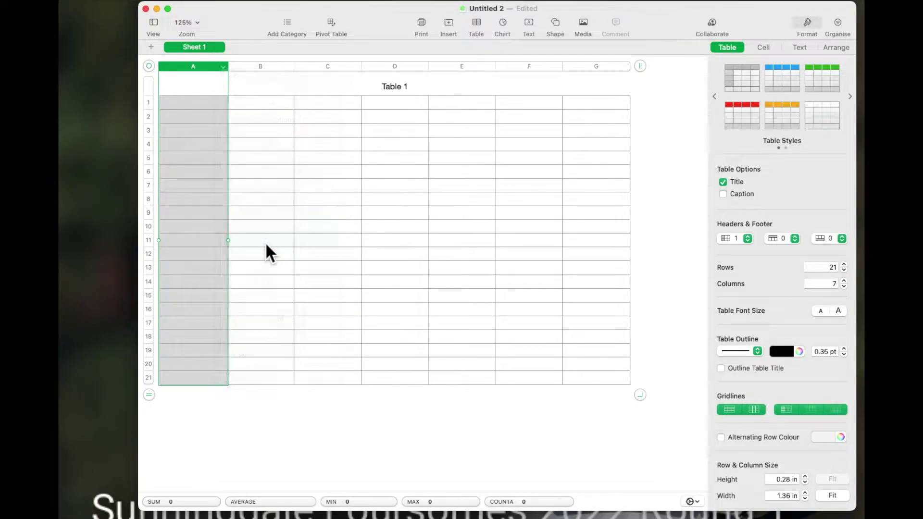
left_click(447, 204)
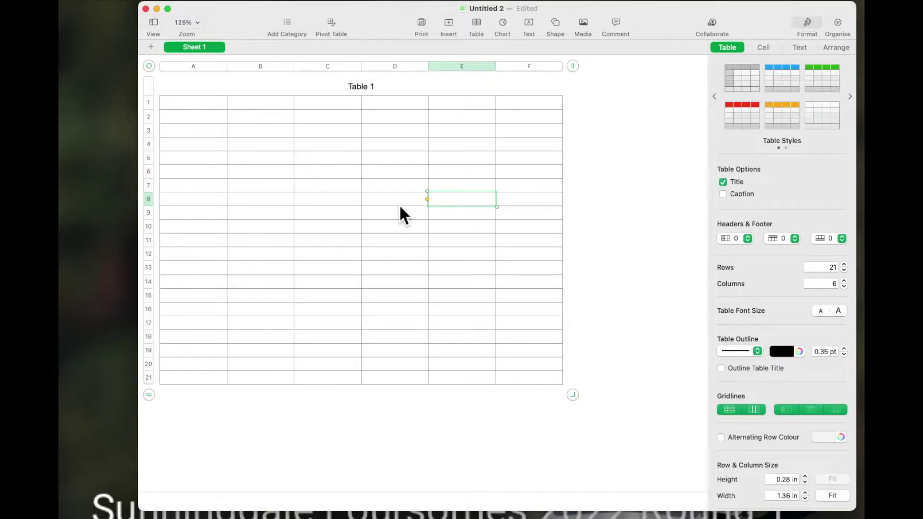
Change the title Table 1 to 'How to use the If function in Apple Numbers'.
left_click(369, 87)
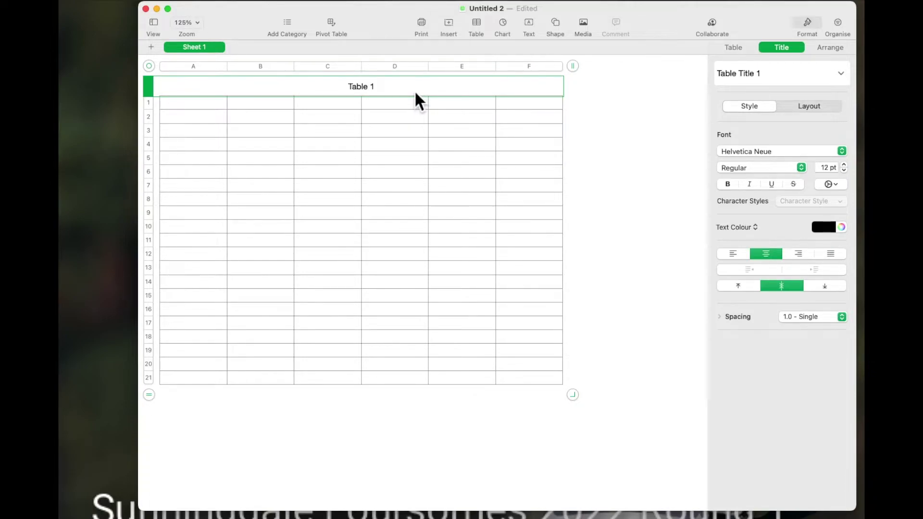
type("How to ")
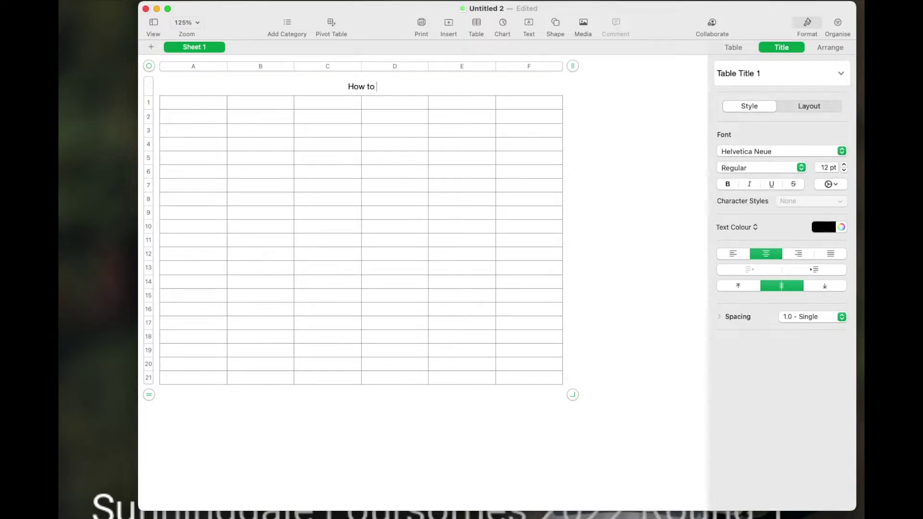
type("use the If function")
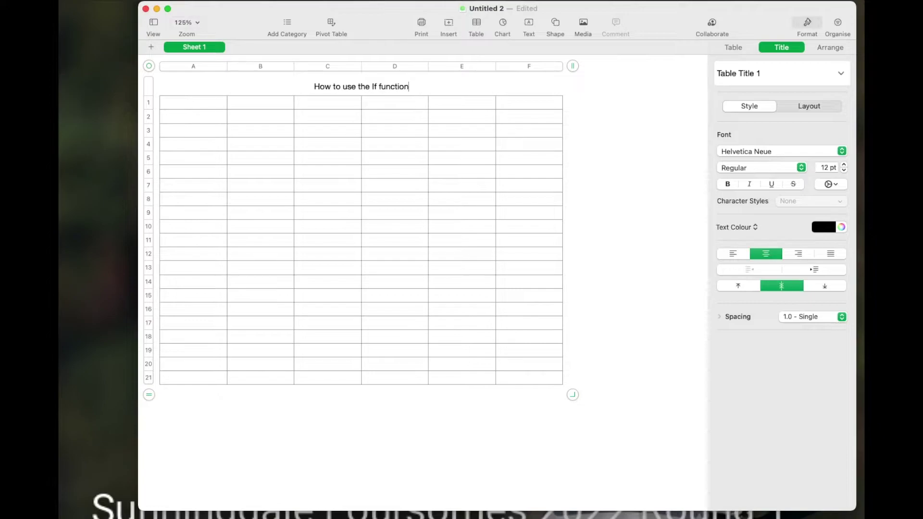
type(" in Apple Numbers")
key("Escape")
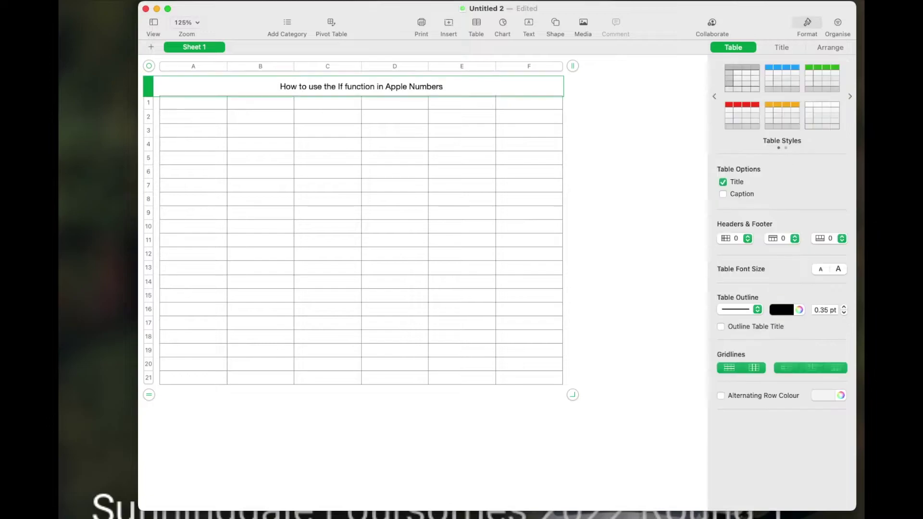
left_click(460, 105)
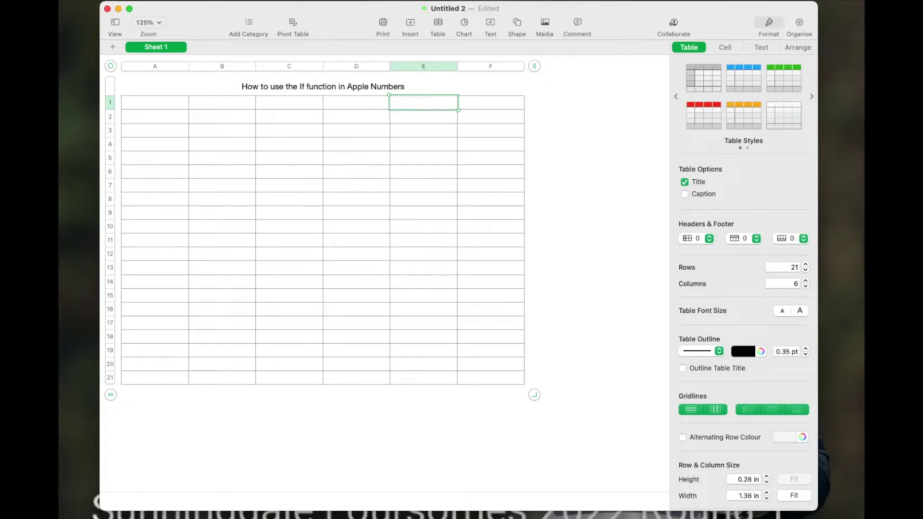
Paste the six surnames and a bold Total label into column A from A2.
left_click(861, 271)
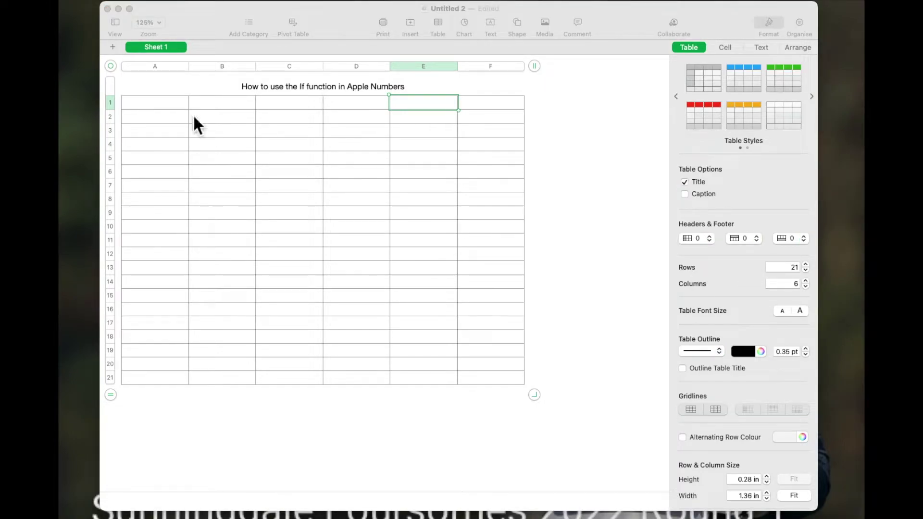
left_click(142, 107)
left_click(565, 113)
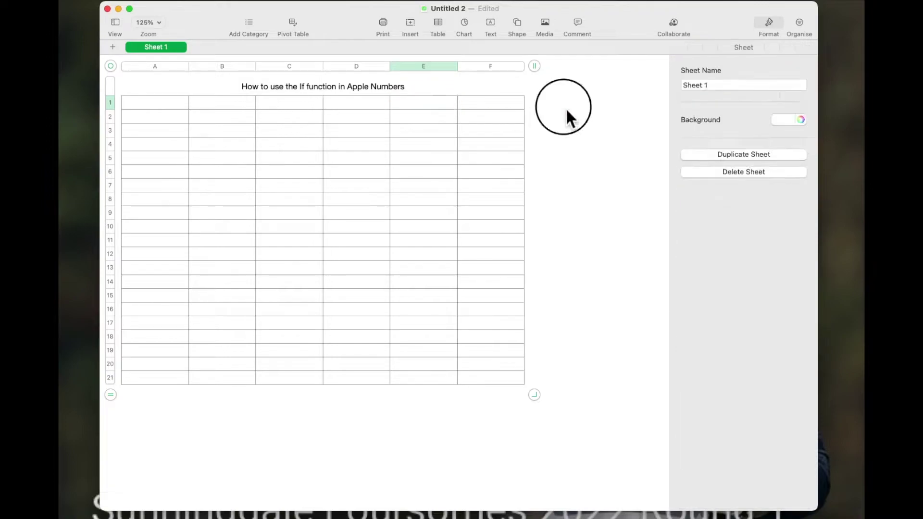
left_click(176, 121)
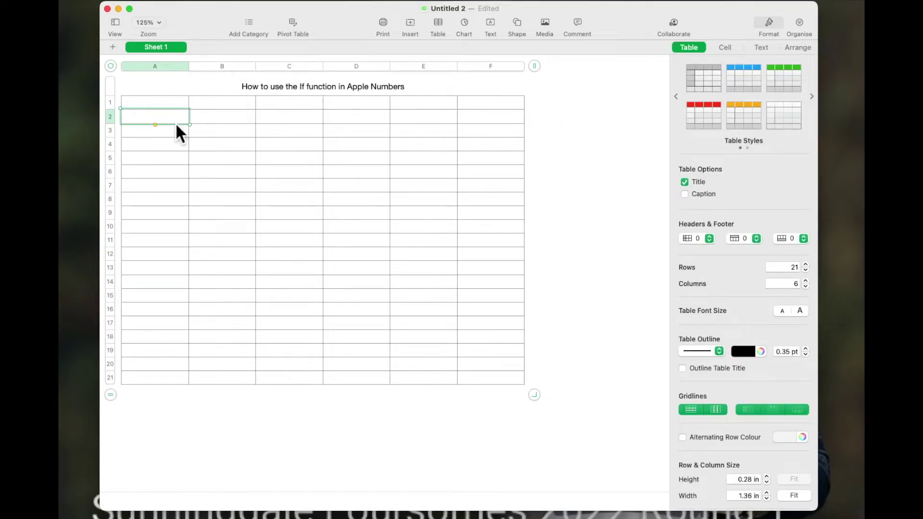
type("Smith Jones Lawson Cook Wilkinson Murray Total")
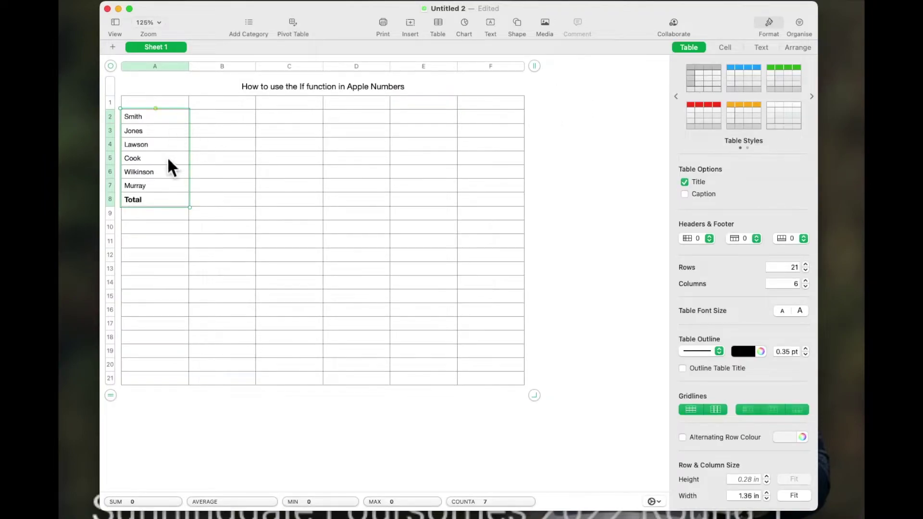
left_click(182, 265)
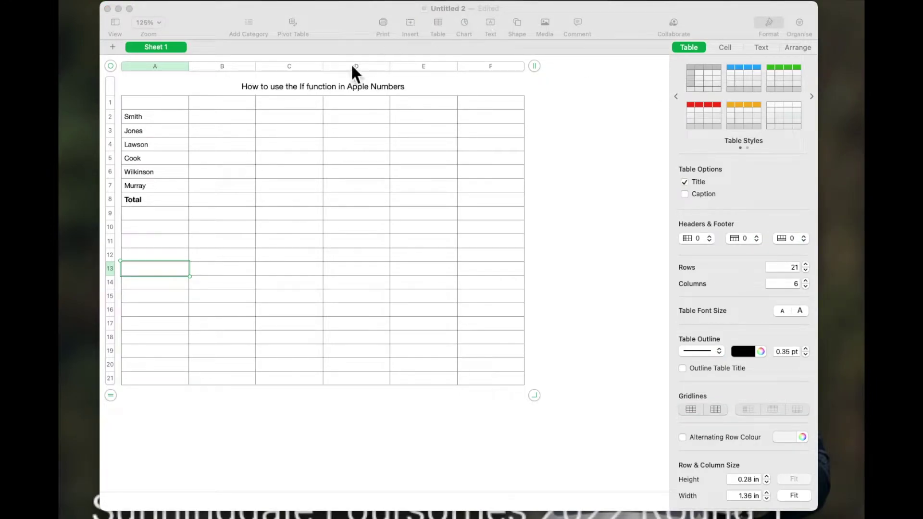
Paste the amounts £200.00, £50.00, £15.00, £500.00, £10.00 and £325.00 into B2:B7.
left_click(241, 116)
left_click(241, 117)
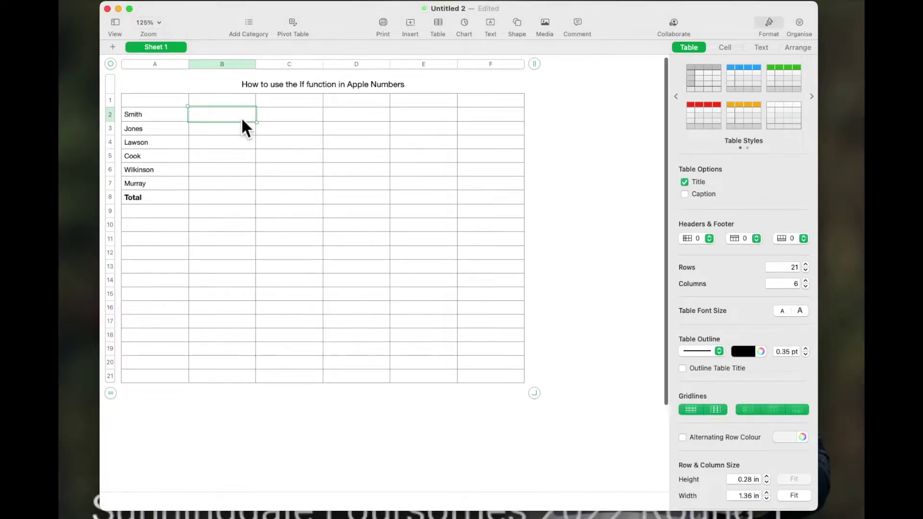
type("£200.00 £50.00 £15.00 £500.00 £10.00 £325.00")
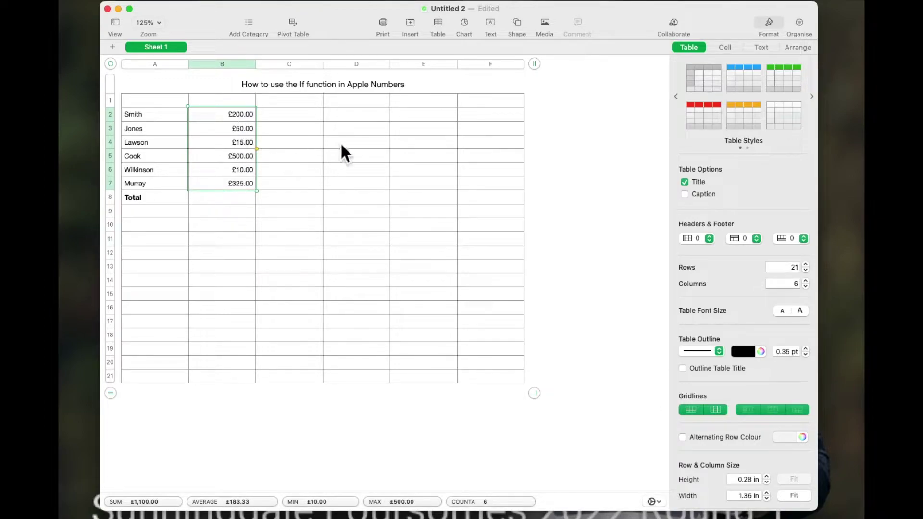
left_click(284, 226)
left_click(555, 216)
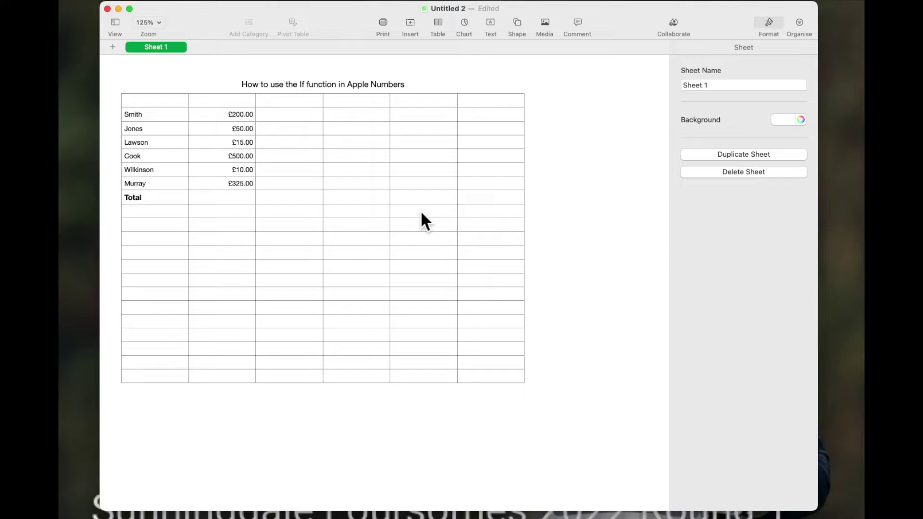
left_click(234, 208)
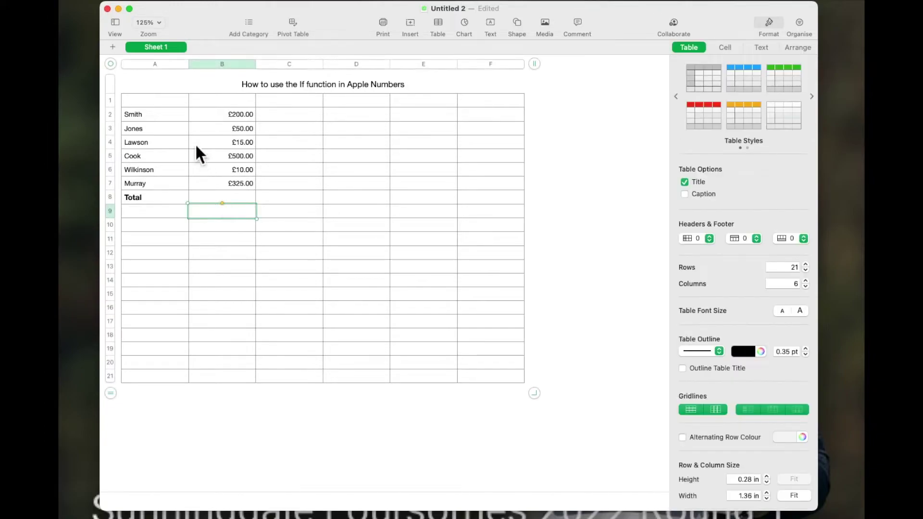
left_click(171, 120)
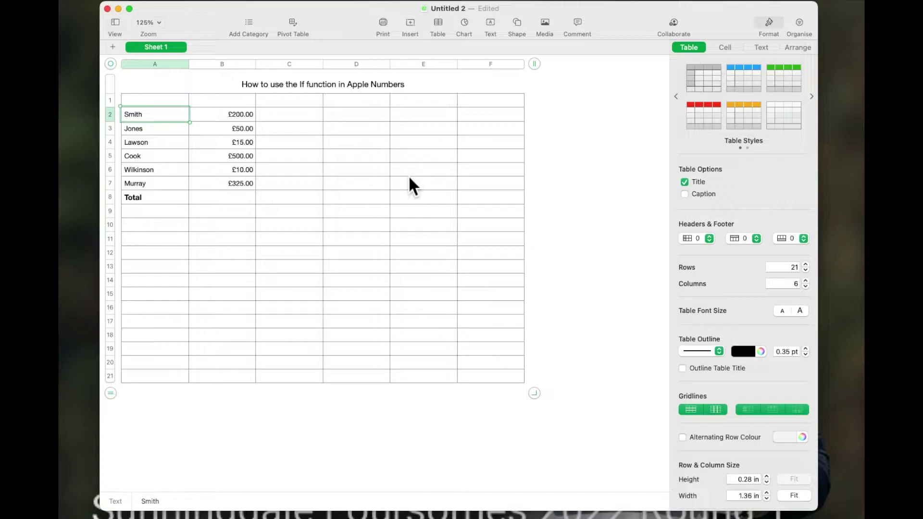
left_click(154, 198)
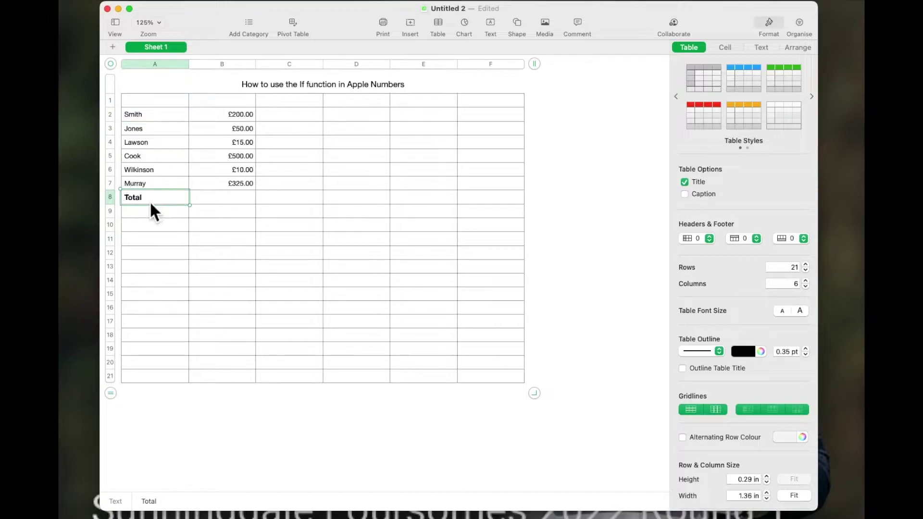
left_click(238, 212)
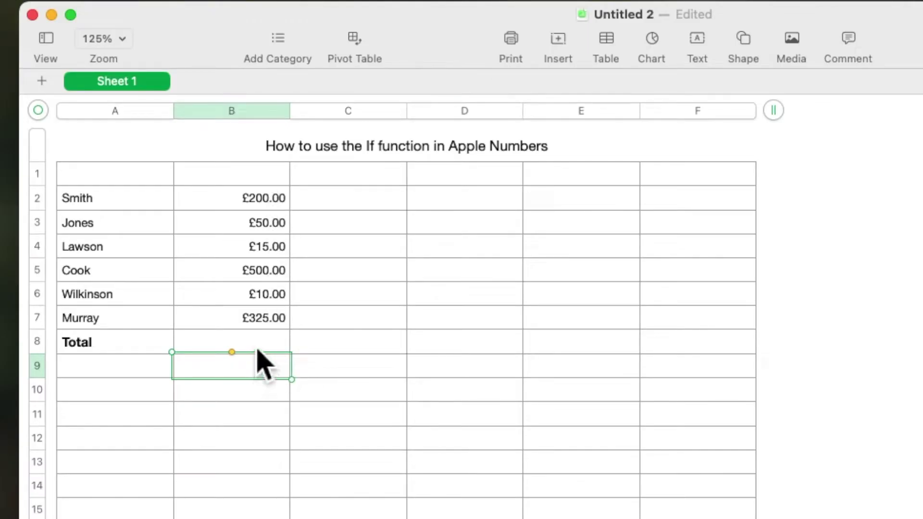
left_click(257, 350)
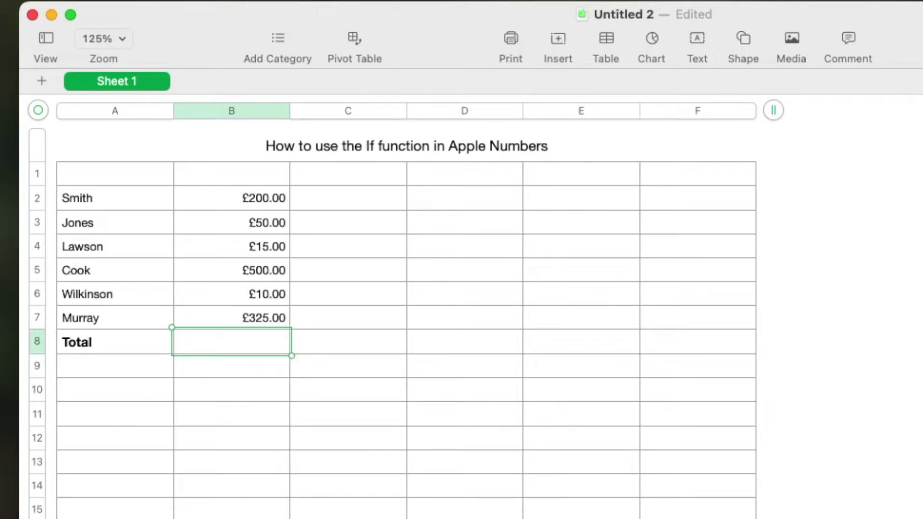
Enter =SUM(B2:B7) in B8 so the Total shows £1100.00.
key("=")
left_click_drag(171, 368, 425, 426)
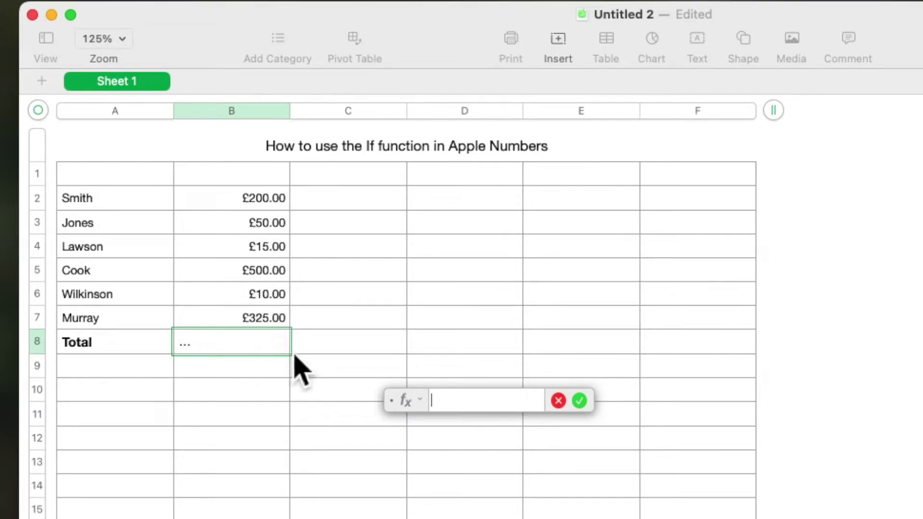
left_click(267, 204)
left_click_drag(267, 204, 277, 323)
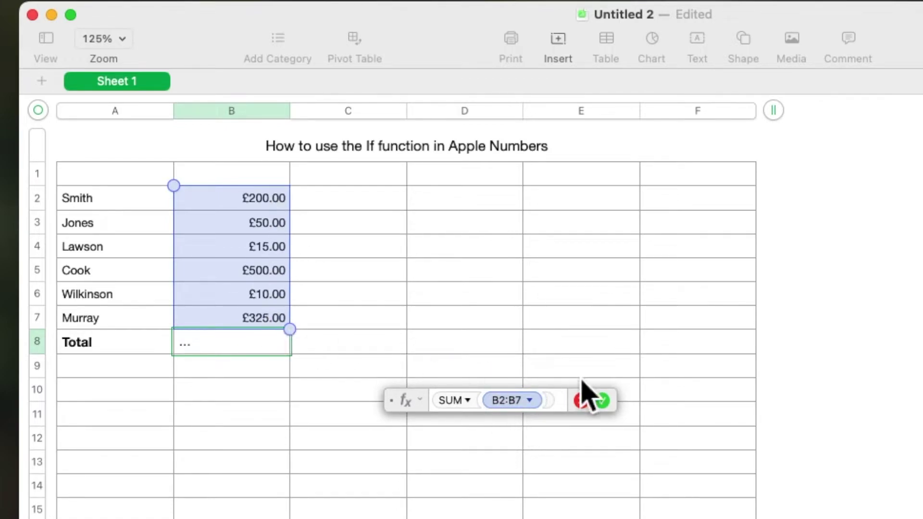
left_click(609, 411)
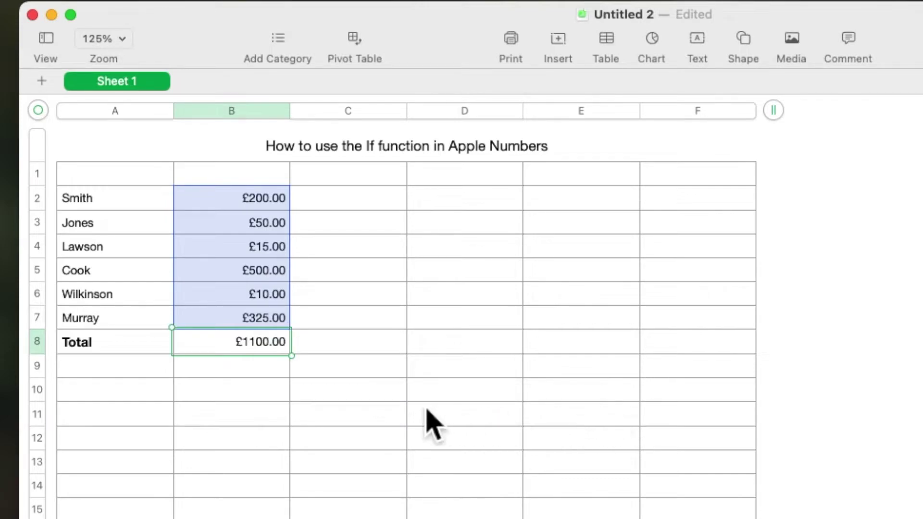
left_click(244, 367)
left_click(238, 353)
left_click(328, 386)
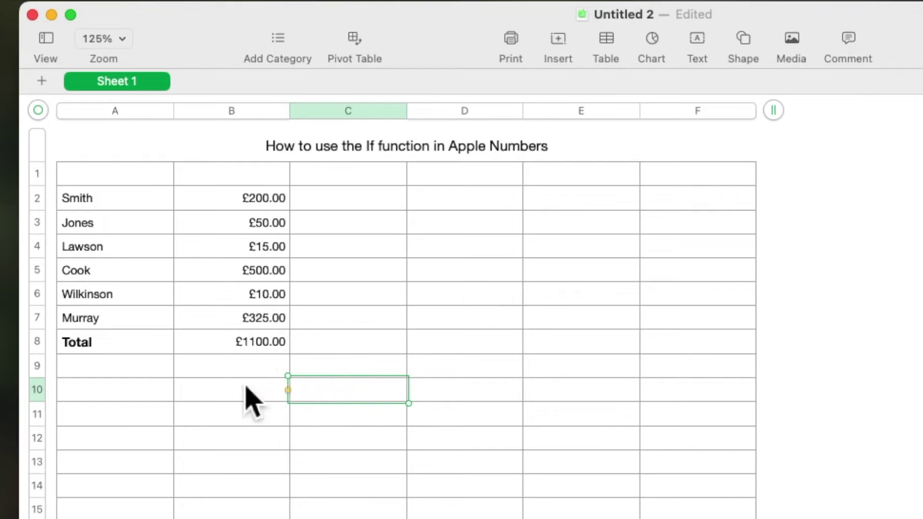
left_click(364, 206)
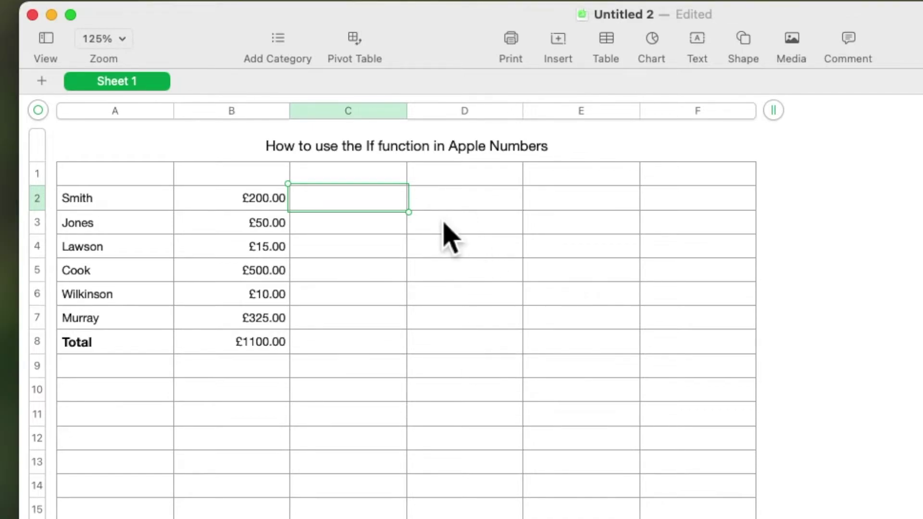
mouse_move(364, 216)
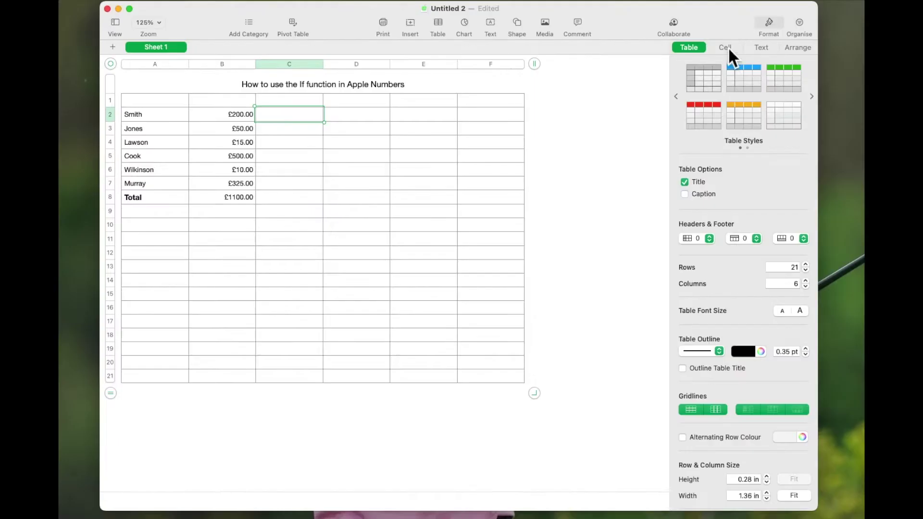
Set cell C2's data format to Tickbox, beside the £200.00 amount.
left_click(727, 48)
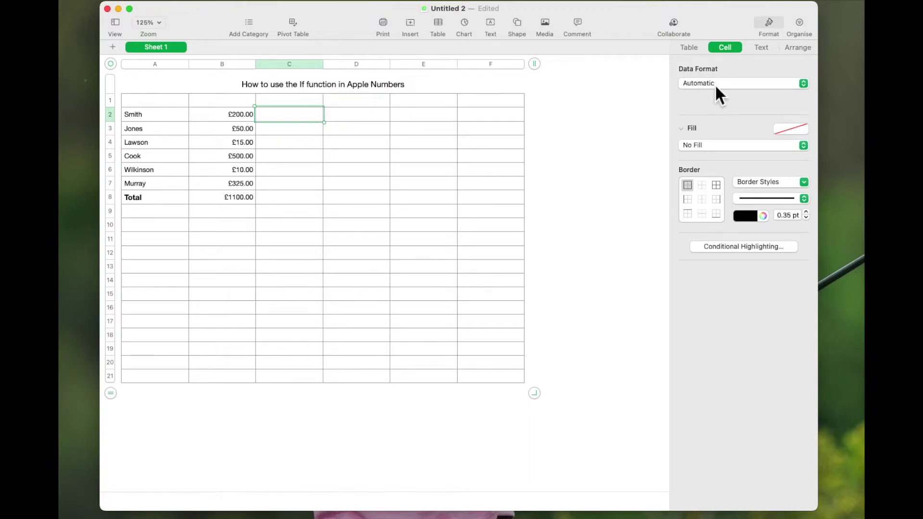
left_click(804, 87)
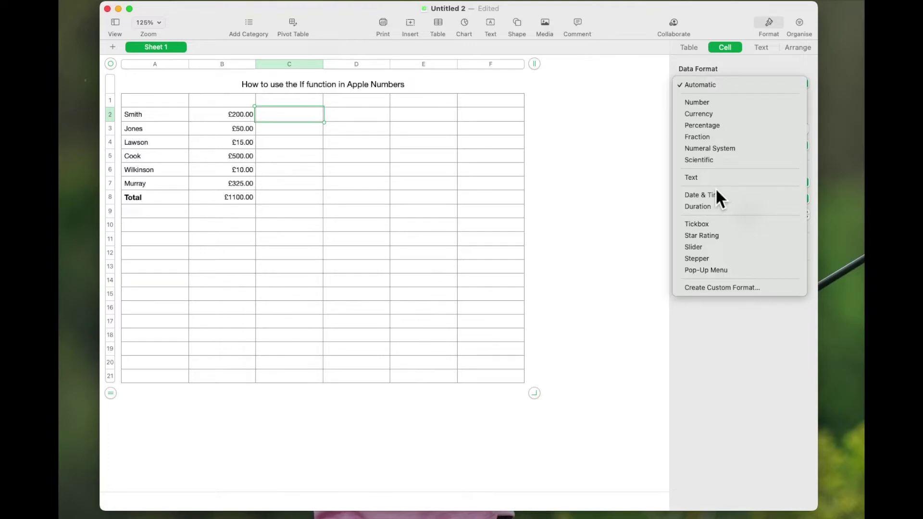
left_click(715, 225)
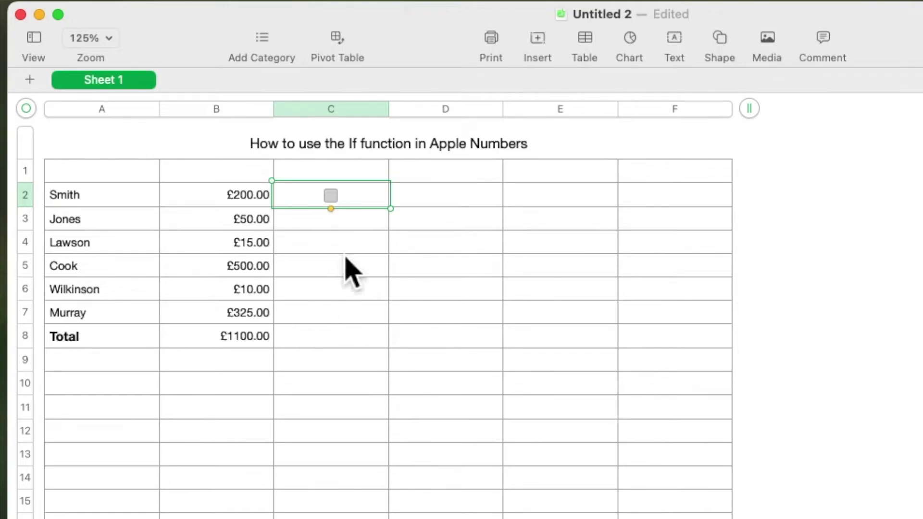
Autofill the C2 tickbox down through C7.
left_click(356, 217)
left_click(356, 202)
mouse_move(337, 223)
left_click_drag(342, 220, 344, 323)
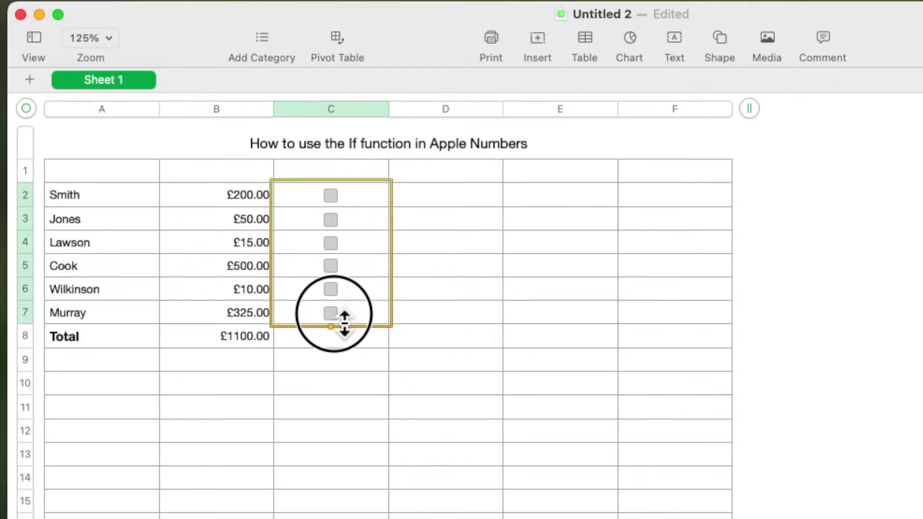
left_click_drag(344, 323, 344, 324)
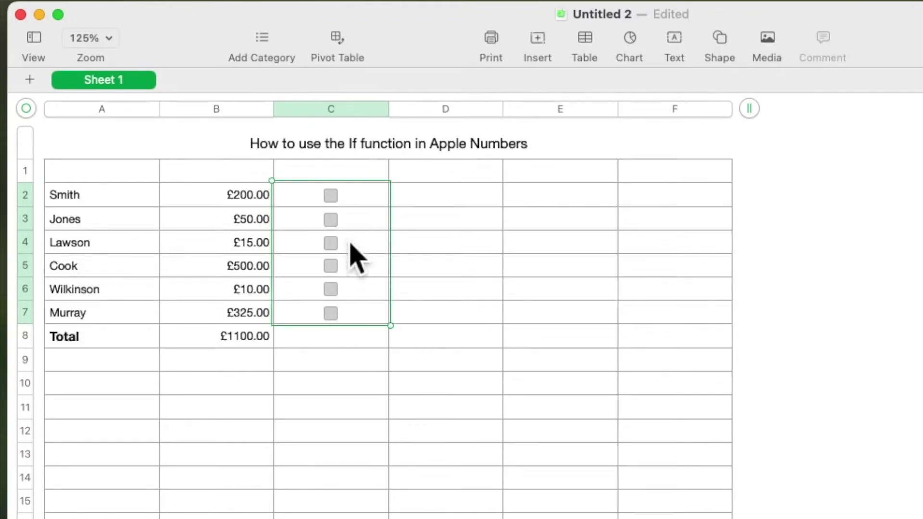
left_click(423, 340)
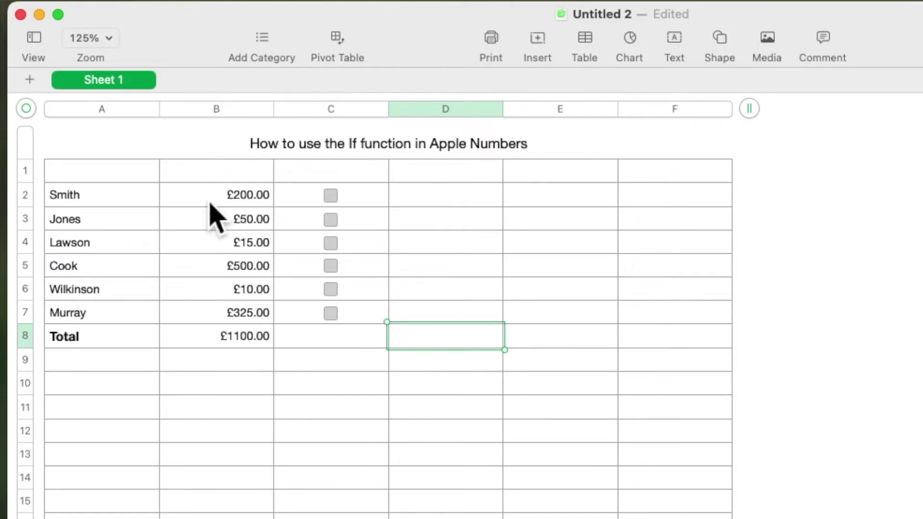
Test the tickboxes in C2 and C4 by ticking and unticking each, leaving all unticked.
left_click(335, 199)
left_click(336, 198)
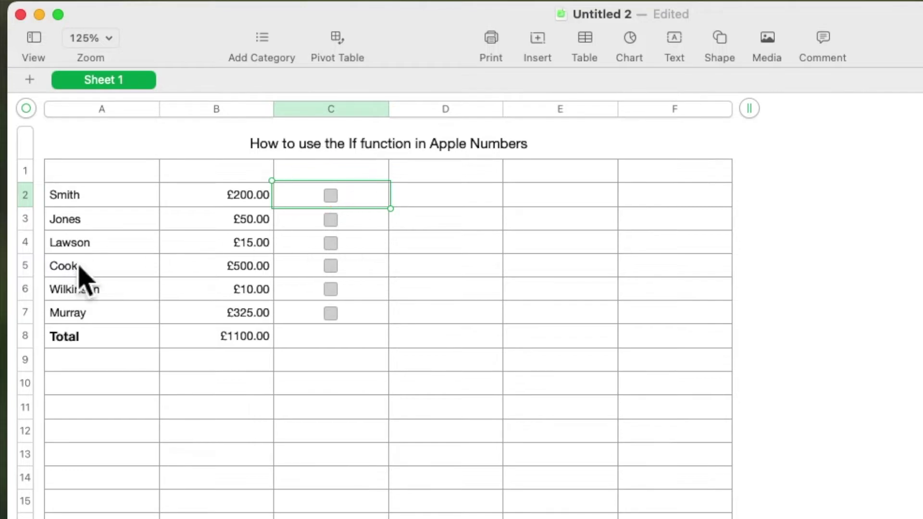
left_click(332, 246)
left_click(336, 249)
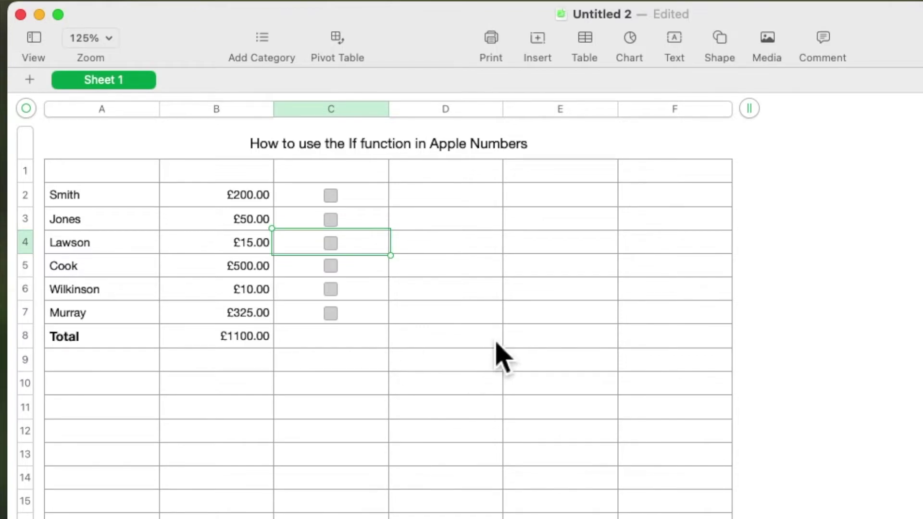
left_click(529, 363)
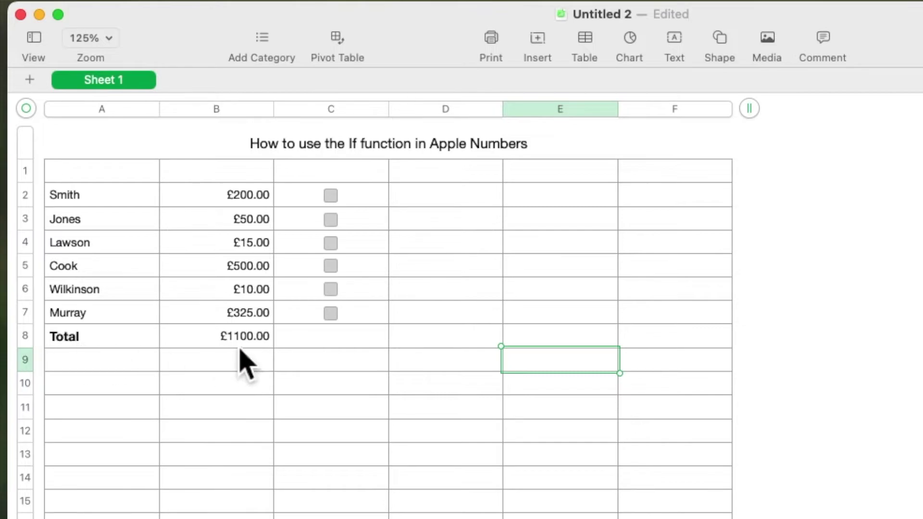
left_click(331, 341)
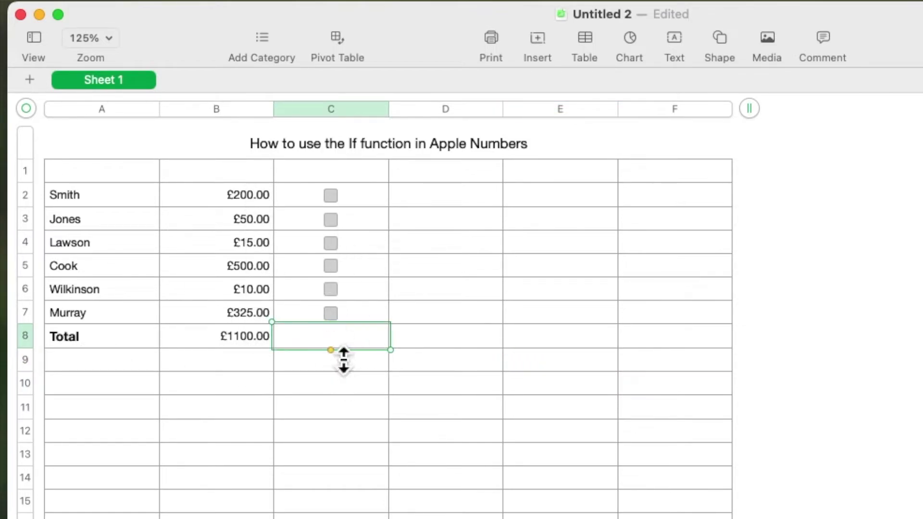
type("Outstanding")
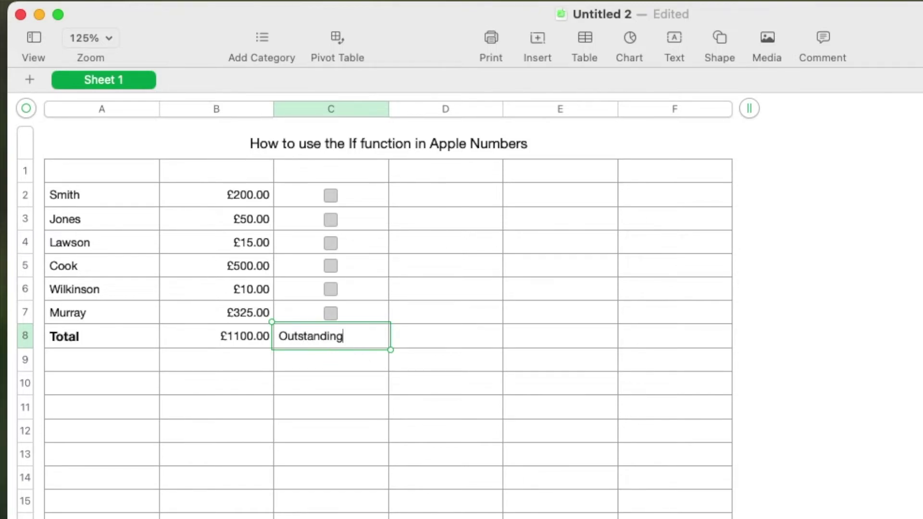
left_click(248, 357)
left_click(259, 193)
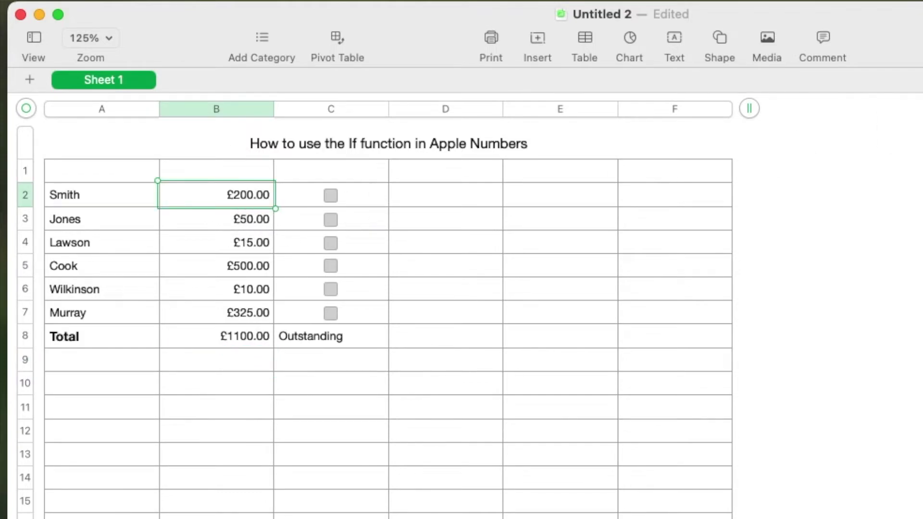
left_click(727, 85)
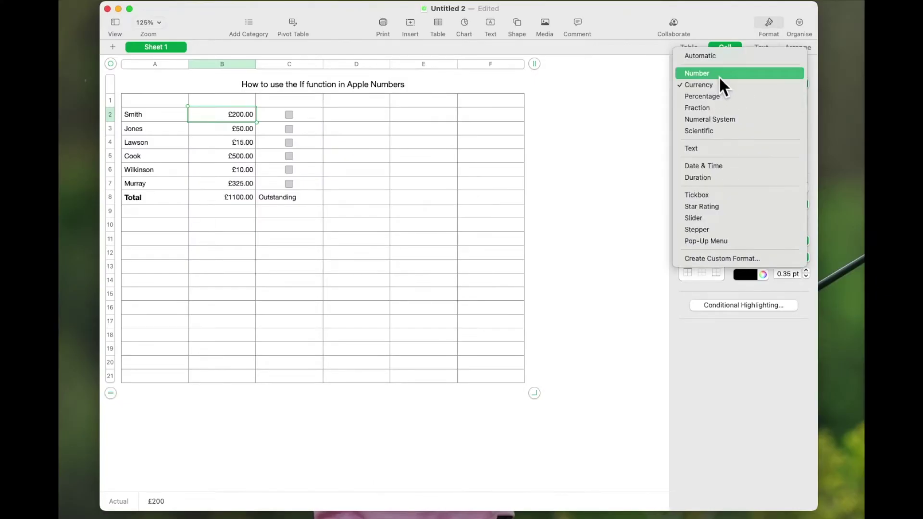
left_click(719, 76)
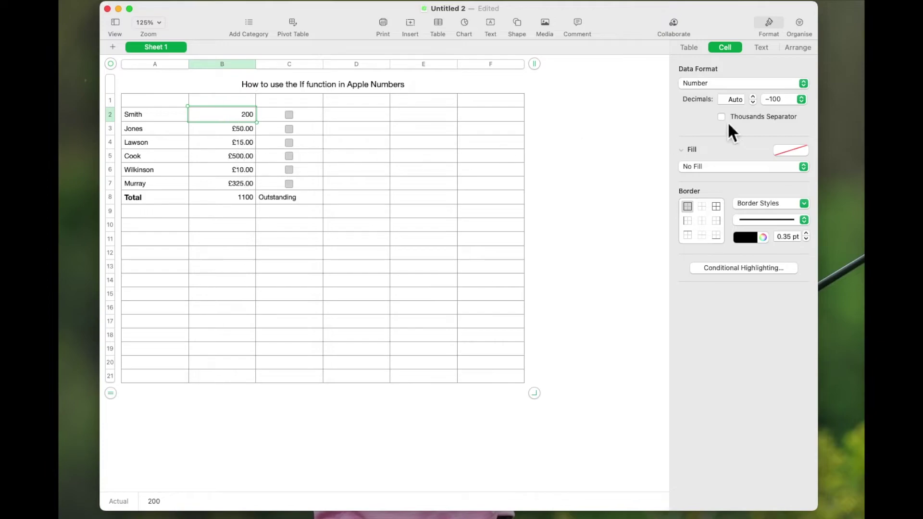
left_click(722, 84)
left_click(714, 96)
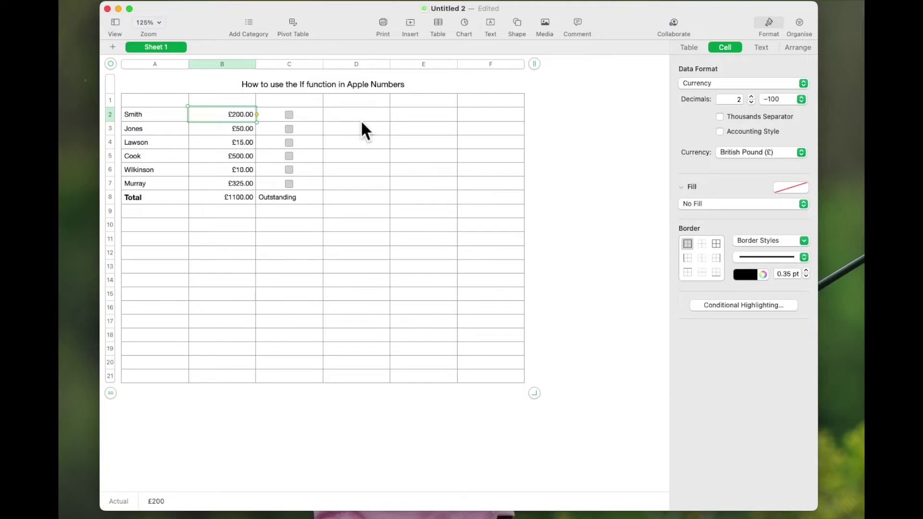
left_click(360, 195)
left_click(377, 117)
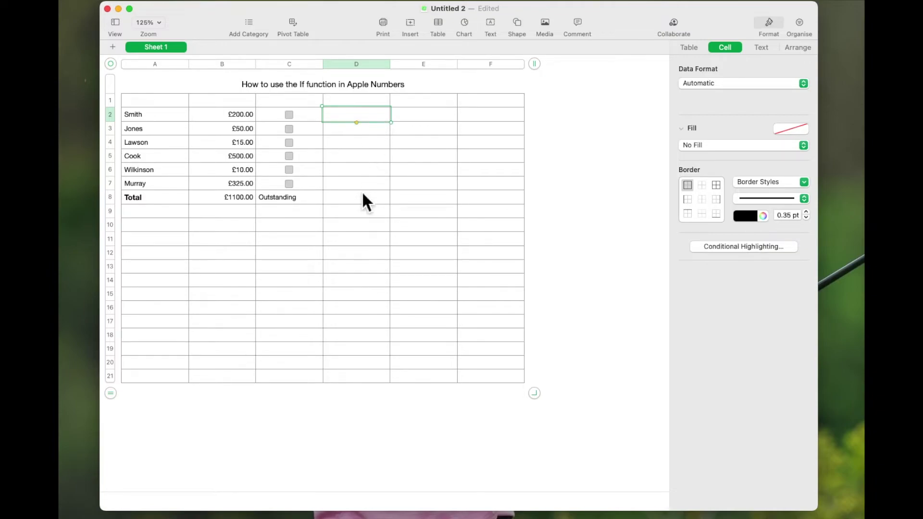
Copy the amounts in B2:B7 into D2:D7, then select D8.
left_click_drag(232, 111, 235, 180)
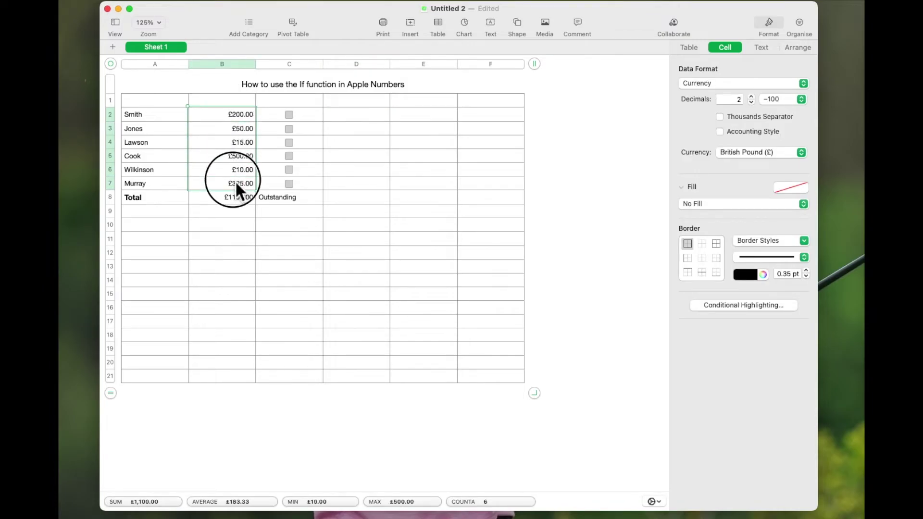
right_click(232, 176)
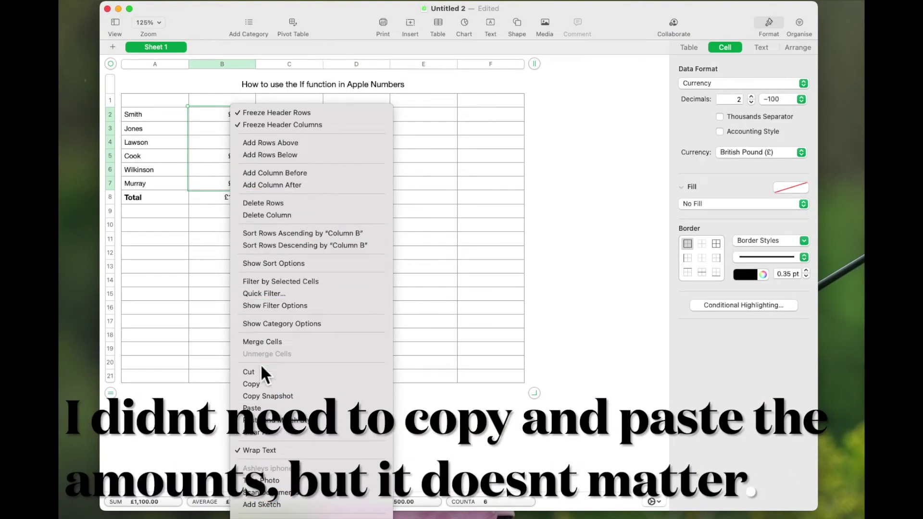
left_click(264, 385)
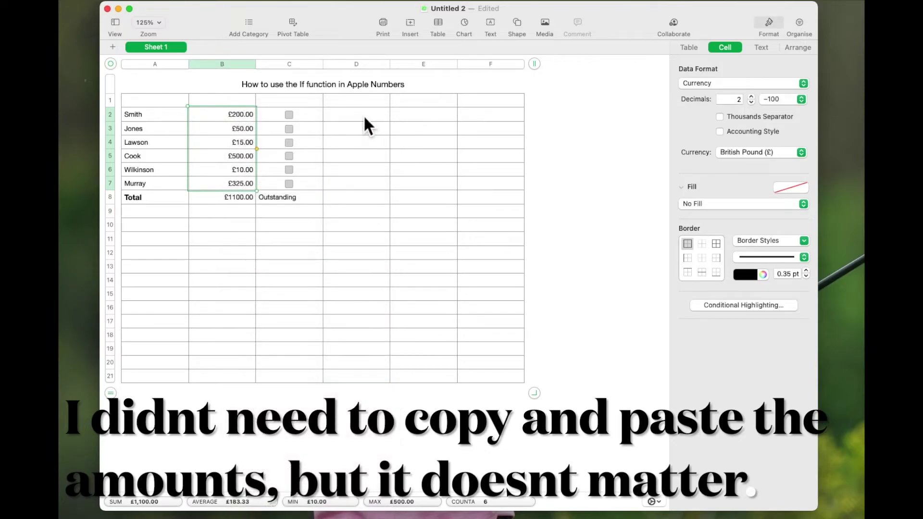
left_click(363, 114)
right_click(364, 116)
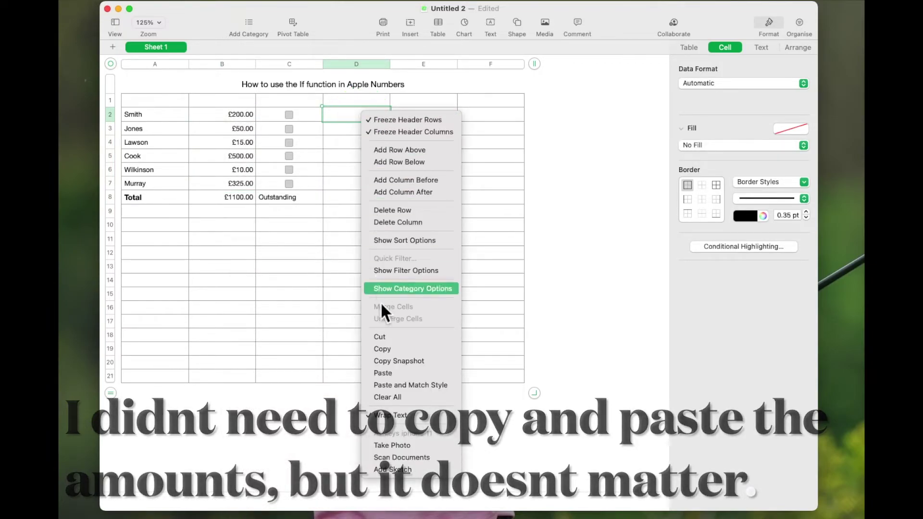
left_click(389, 372)
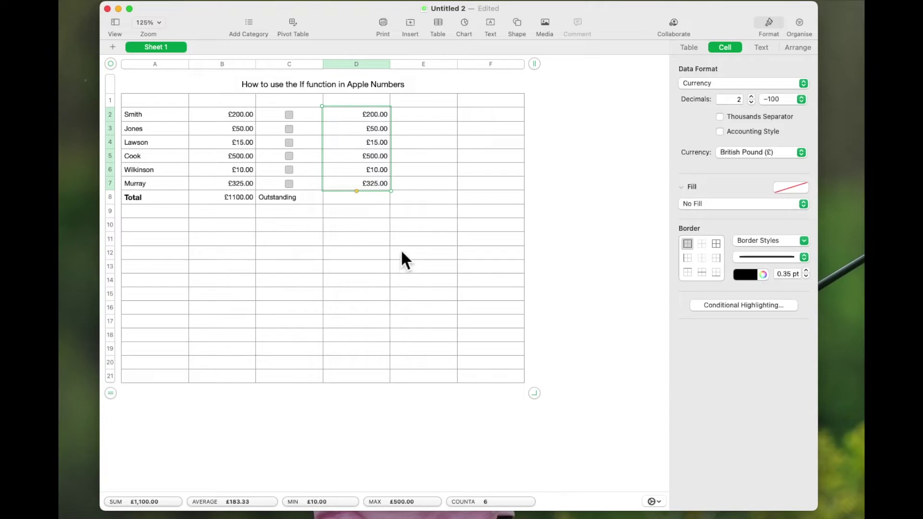
left_click(363, 202)
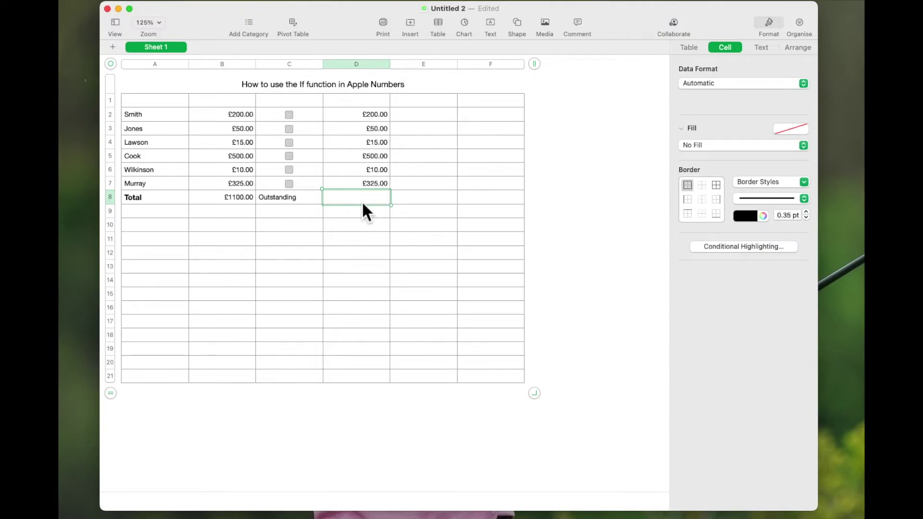
Enter =SUM(D2:D7) in D8 so the Outstanding total shows £1100.00.
type("=")
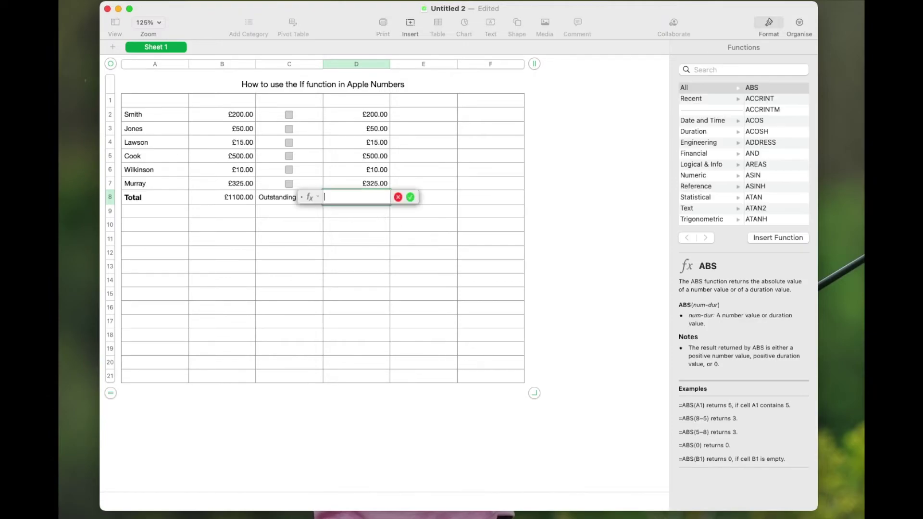
left_click_drag(319, 210, 500, 241)
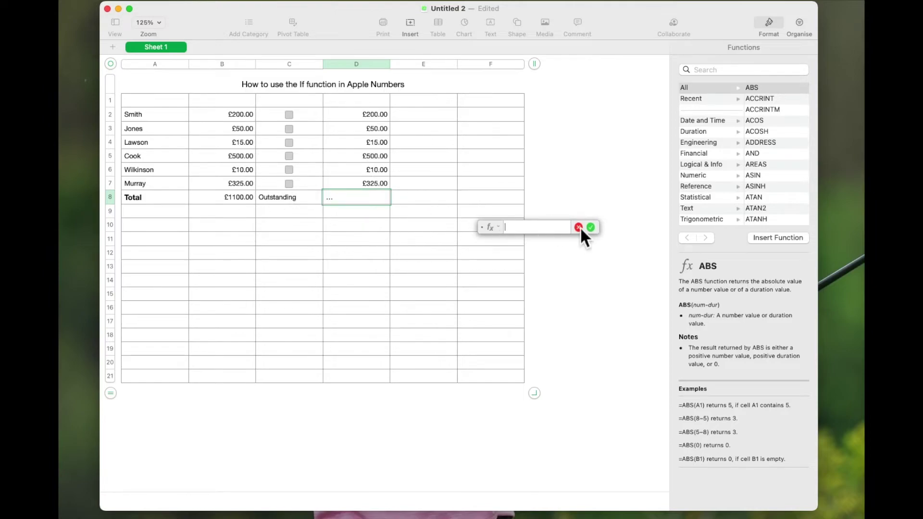
left_click_drag(377, 116, 381, 184)
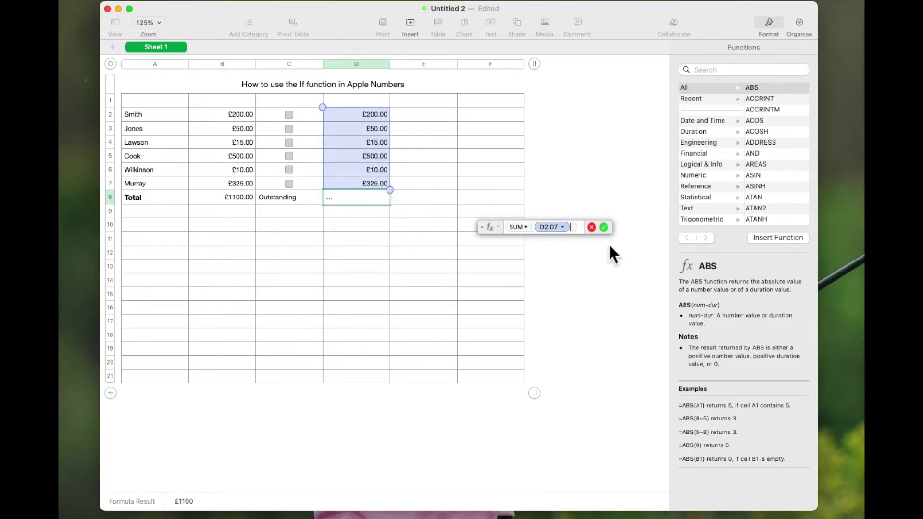
left_click(604, 227)
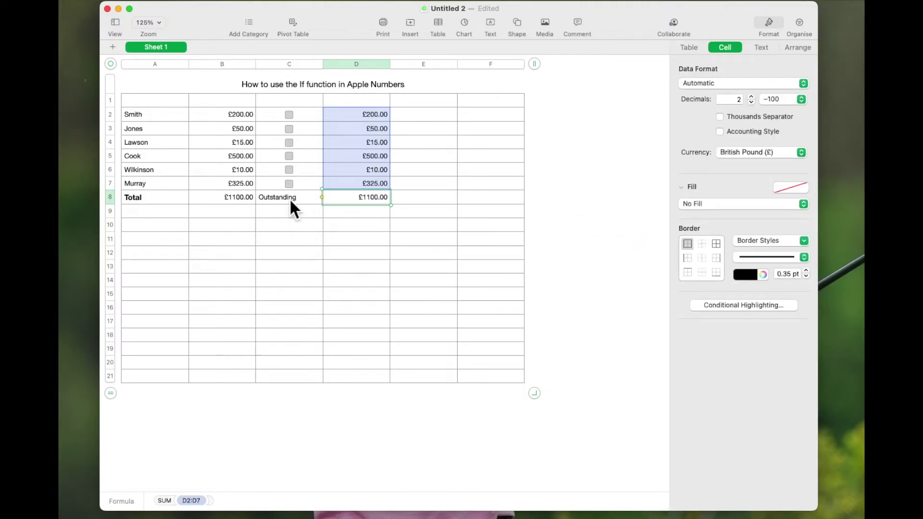
left_click(382, 217)
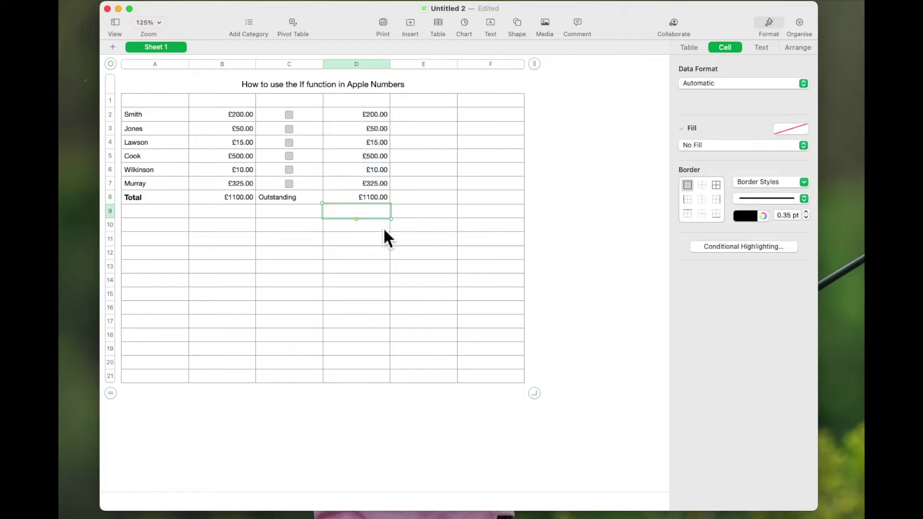
left_click(376, 199)
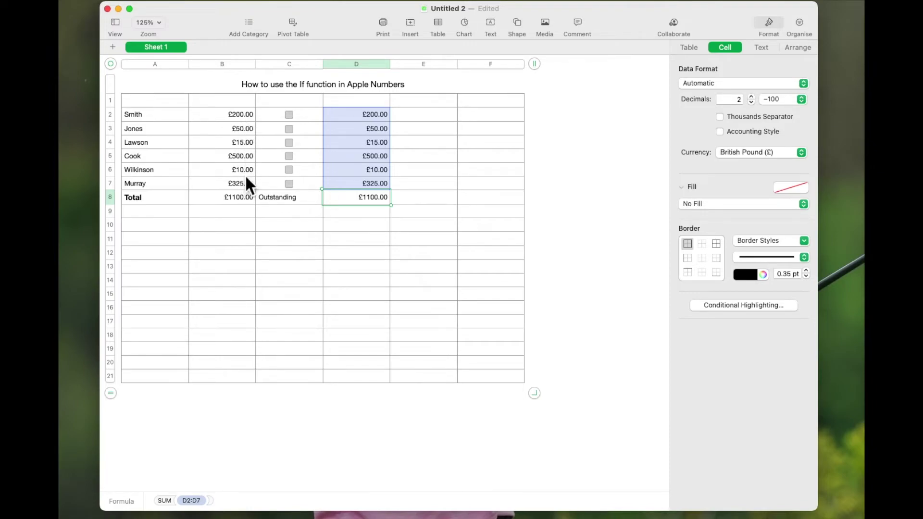
left_click(402, 217)
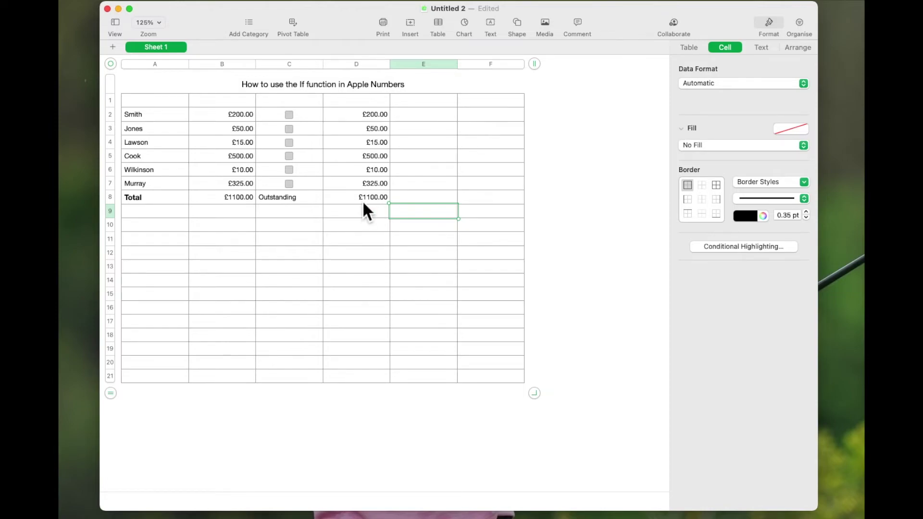
left_click_drag(356, 114, 367, 202)
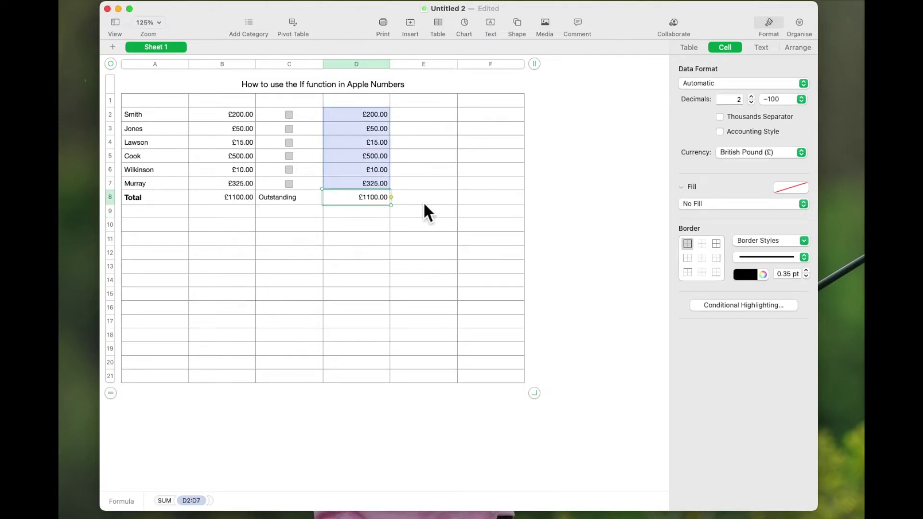
left_click(377, 115)
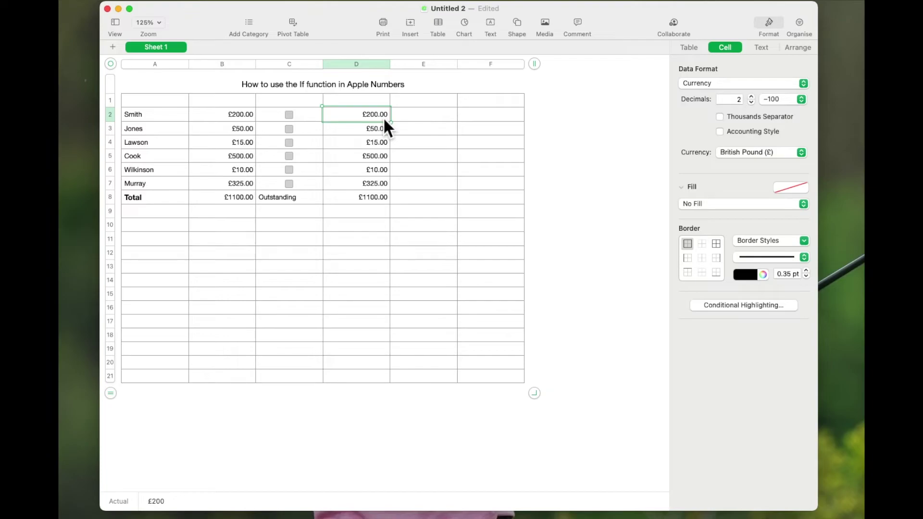
Start an IF formula in cell D2.
type("=")
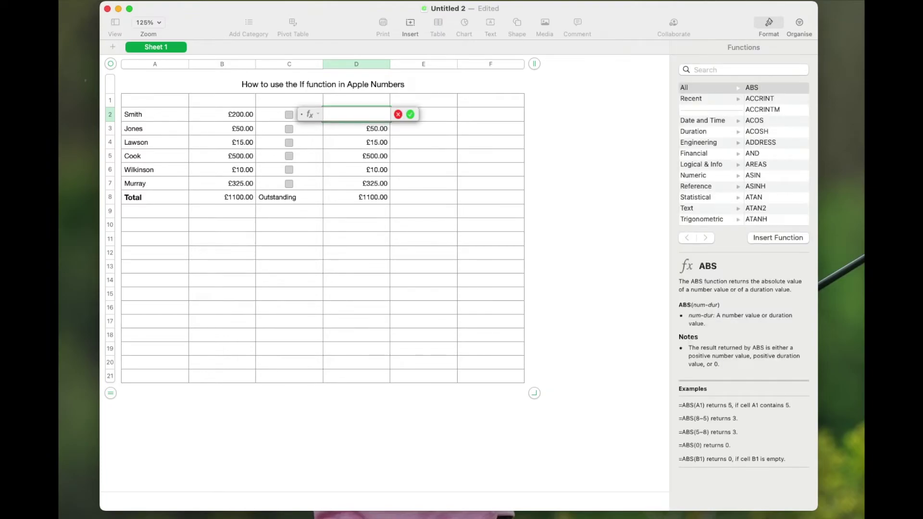
left_click_drag(313, 117, 438, 221)
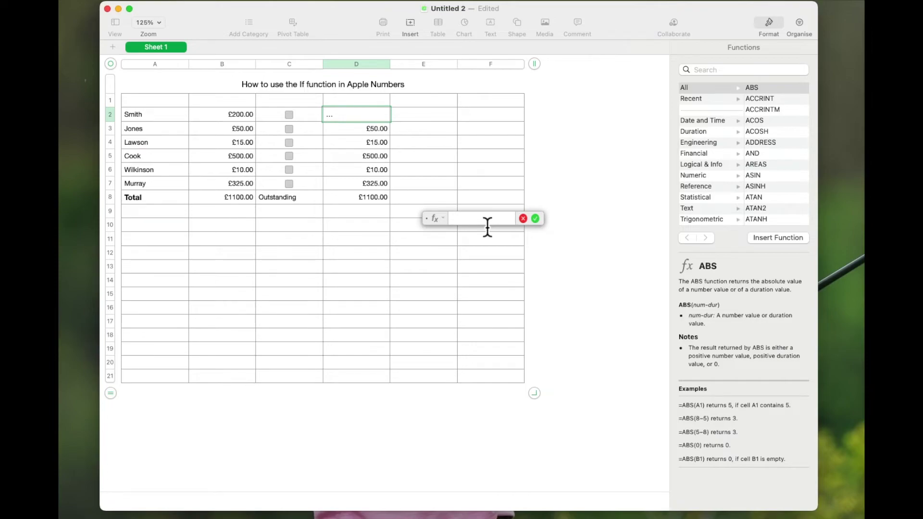
type("IF")
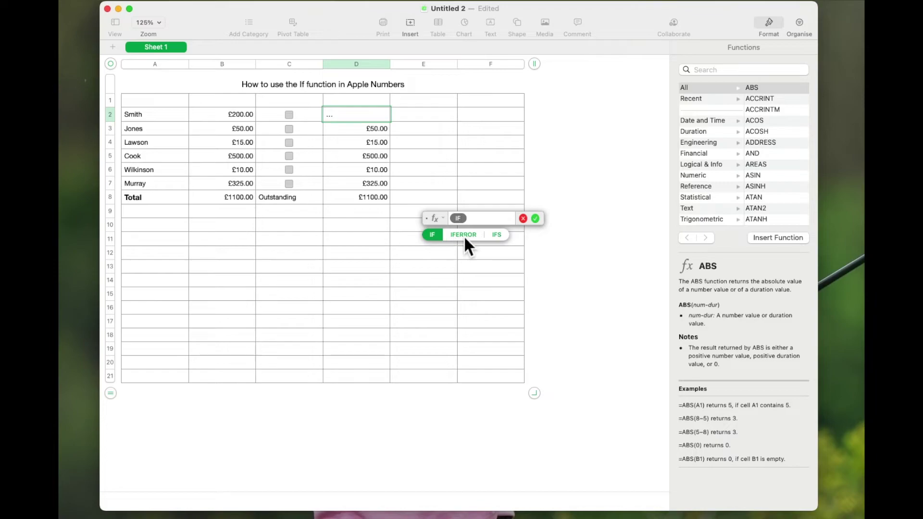
left_click(431, 235)
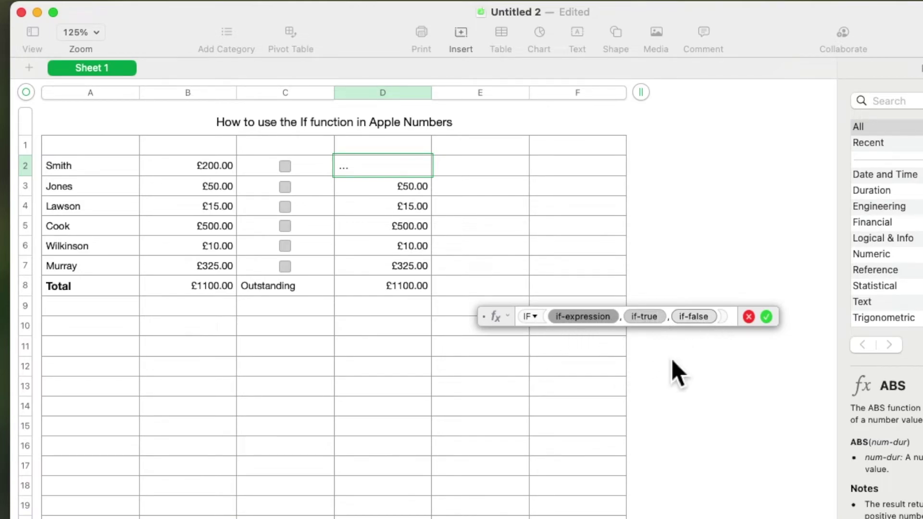
Complete IF(C2,0,B2) with the C2 tickbox, 0 and B2, showing £200.00.
left_click(585, 321)
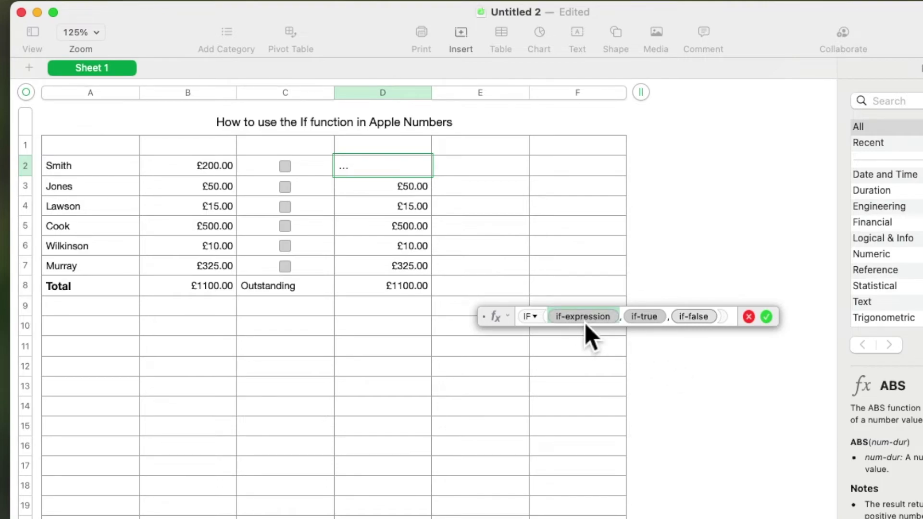
left_click(298, 168)
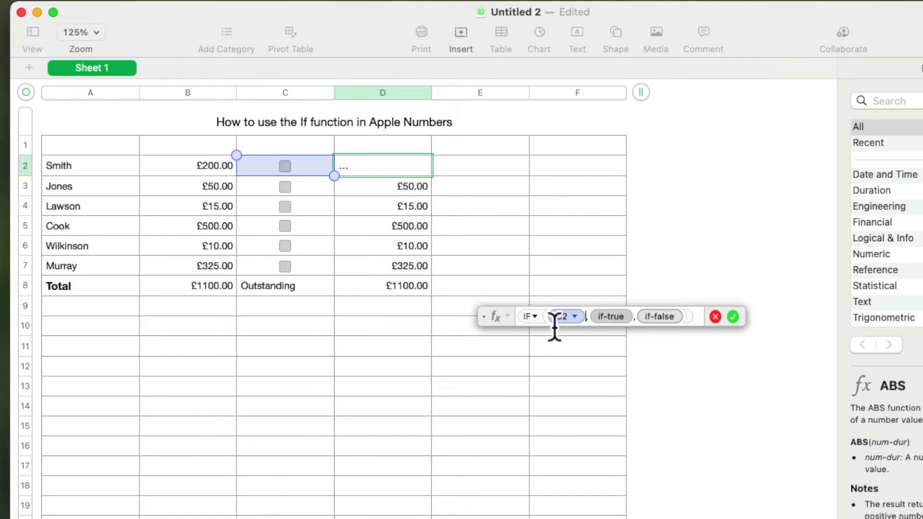
left_click(619, 322)
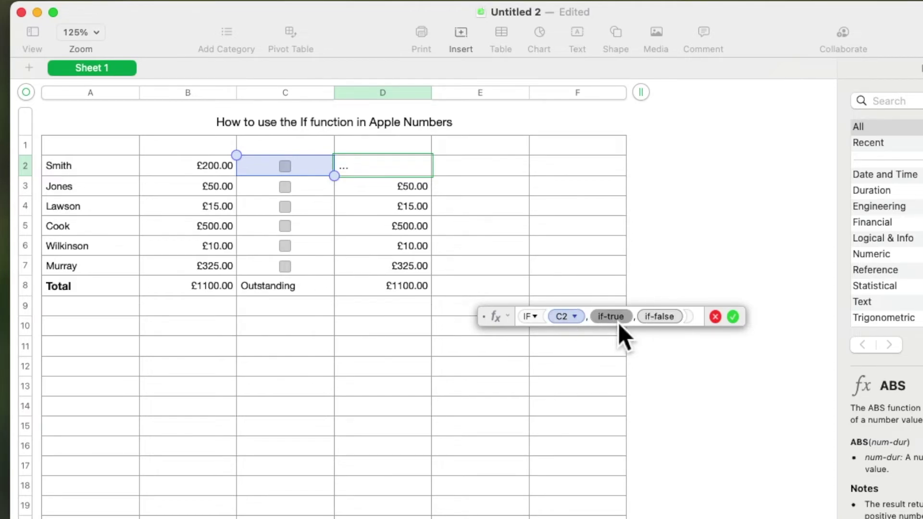
type("0")
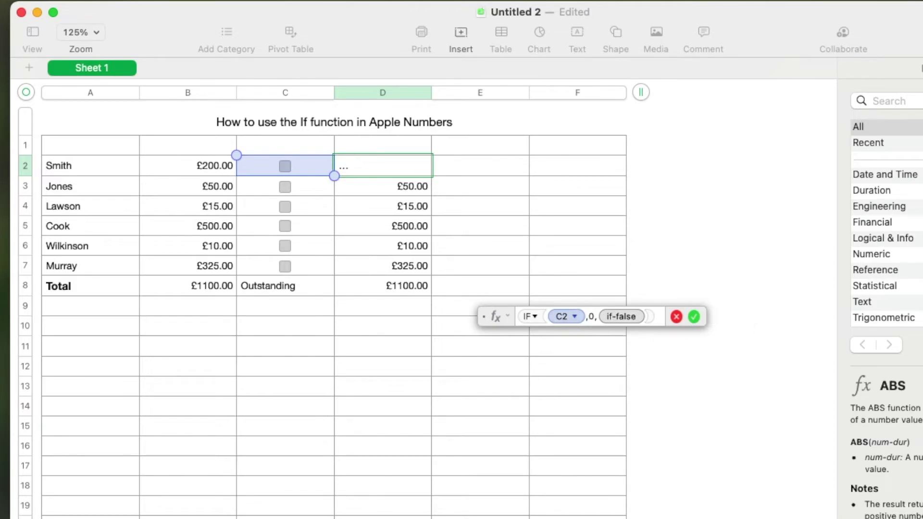
type(",")
left_click(209, 168)
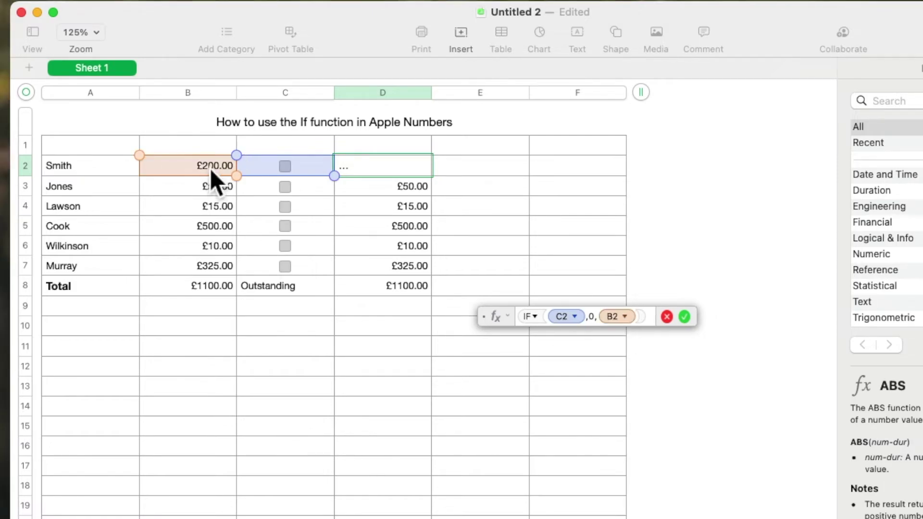
left_click(689, 318)
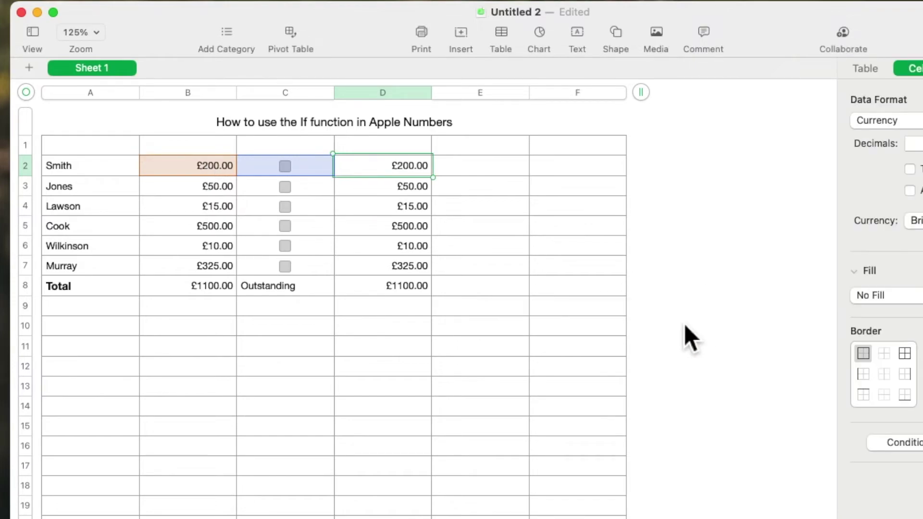
Autofill D2's IF formula down to D7 and check D6 and D4's IF(C4,0,B4).
mouse_move(433, 171)
left_click_drag(382, 178, 394, 273)
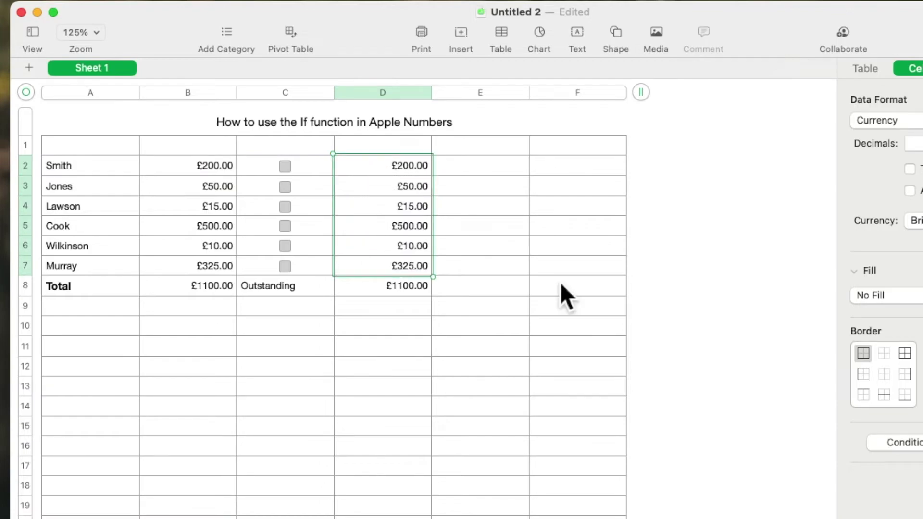
left_click(668, 289)
left_click(404, 167)
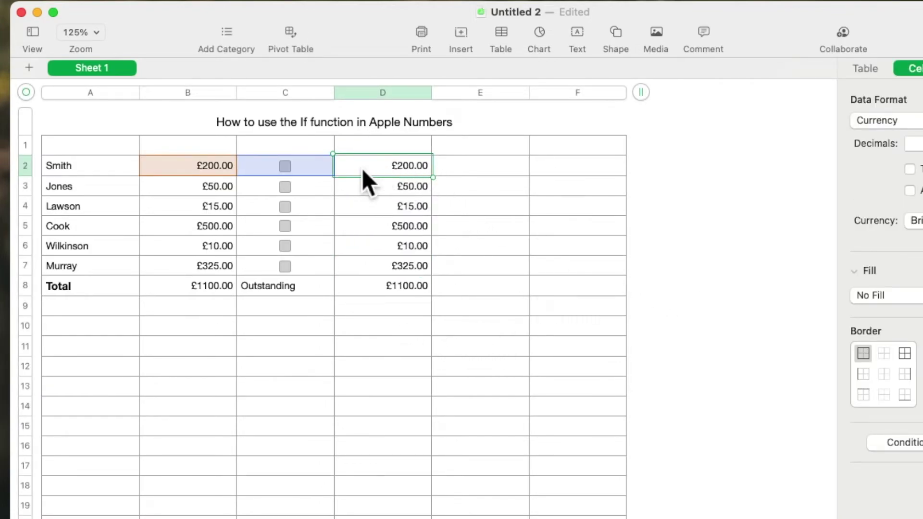
left_click(411, 254)
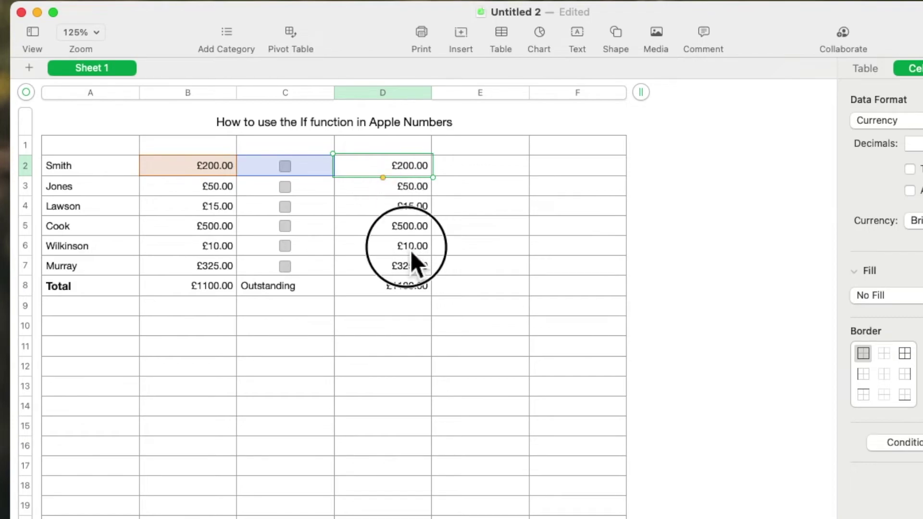
left_click(417, 176)
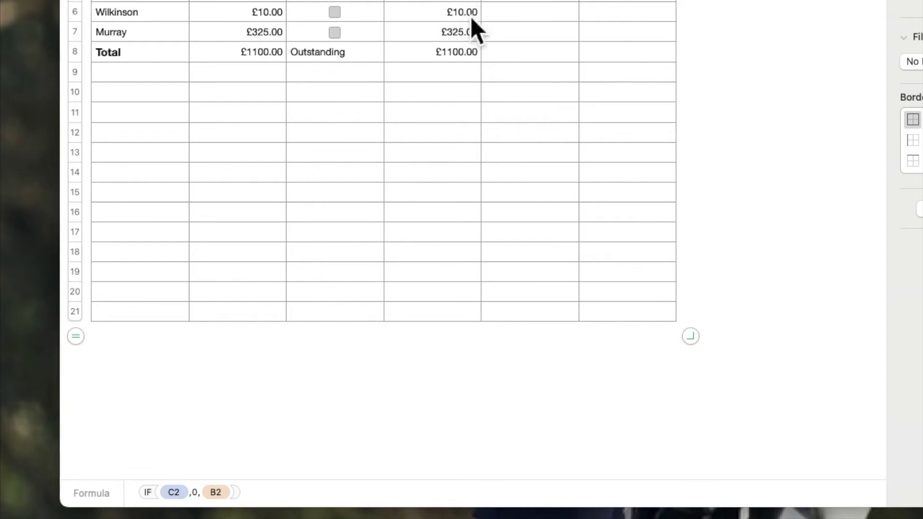
left_click(467, 0)
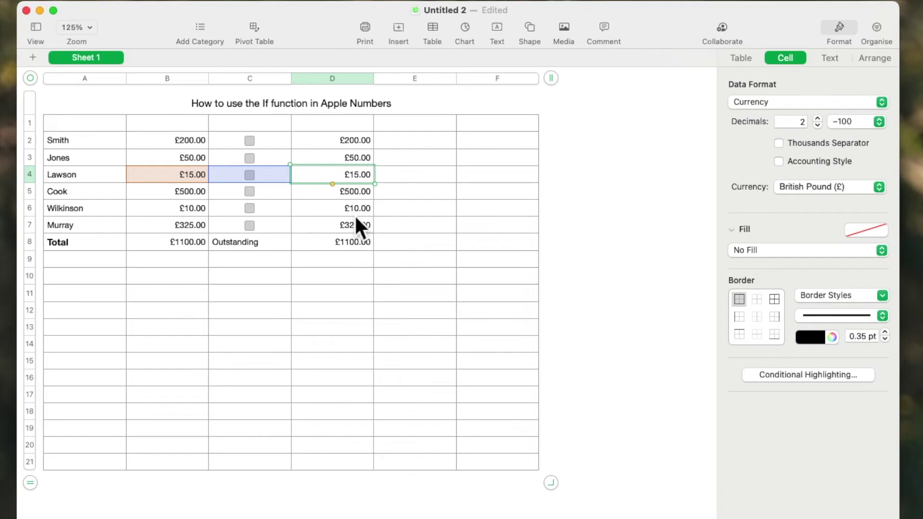
left_click(320, 278)
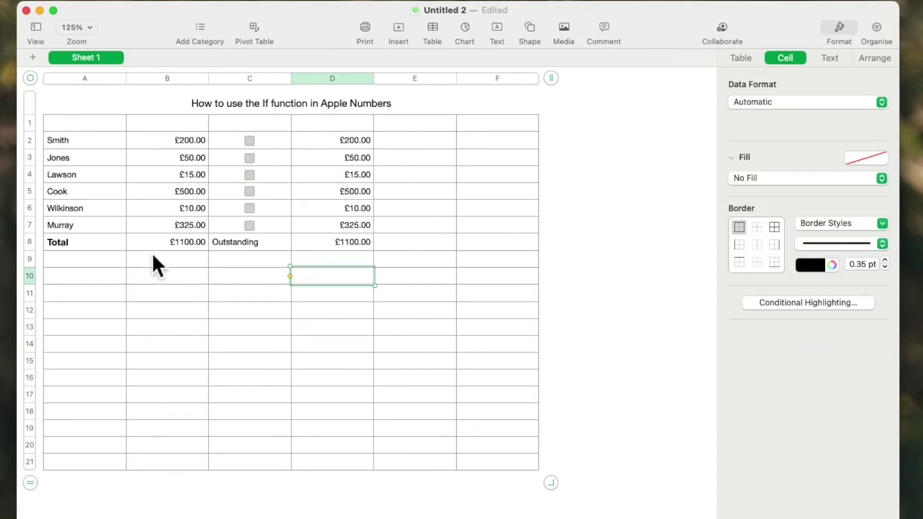
Colour the Total row A8:D8 text Maraschino red.
left_click_drag(56, 246, 330, 247)
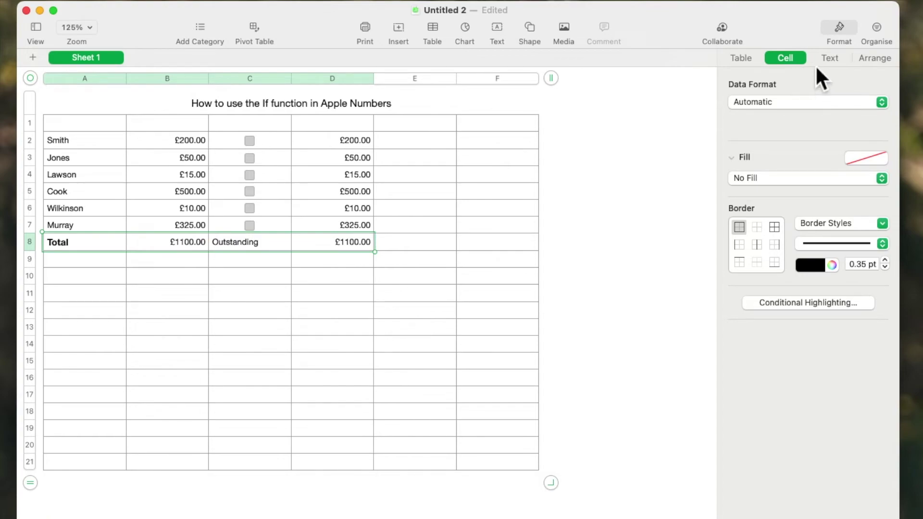
left_click(834, 59)
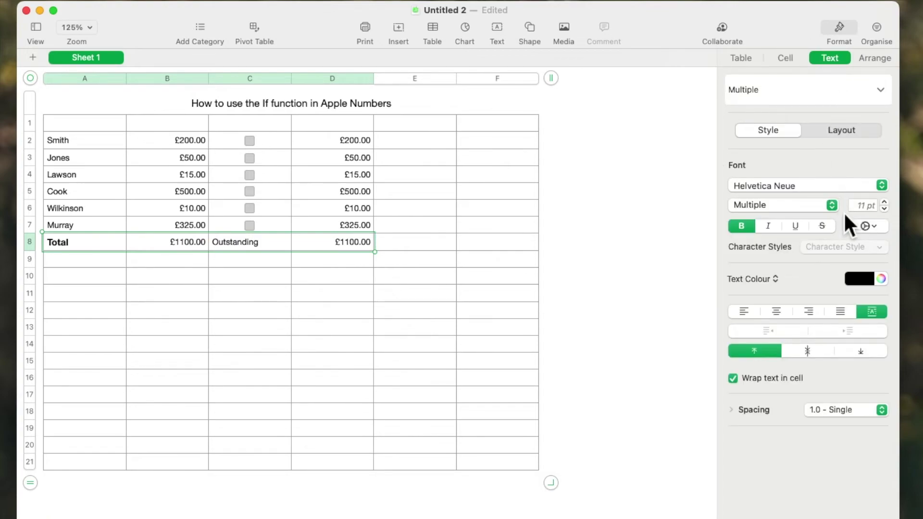
left_click(881, 279)
left_click(833, 511)
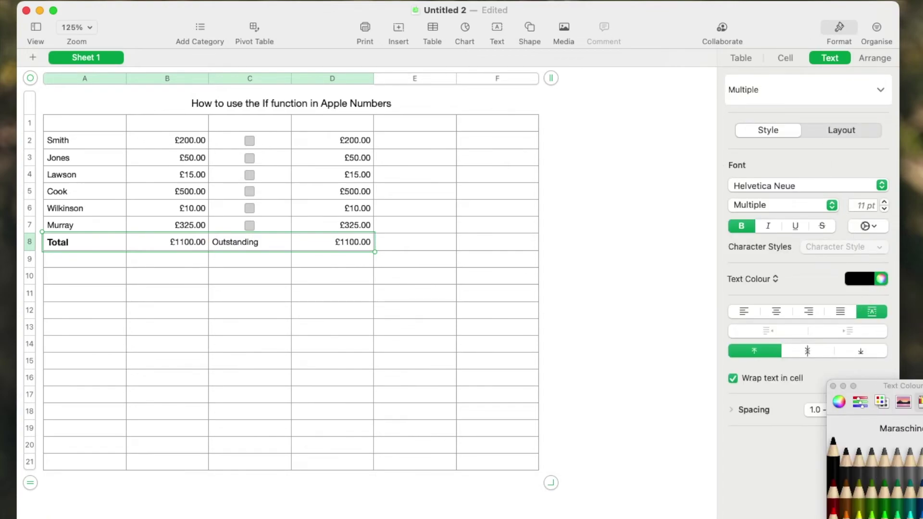
Remove bold from the Total row and set its text to 12 pt.
left_click(741, 226)
left_click(887, 207)
left_click(888, 207)
left_click(887, 207)
left_click(887, 207)
left_click(887, 207)
left_click(887, 203)
left_click(887, 204)
left_click(887, 203)
left_click(887, 204)
left_click(886, 203)
left_click(886, 203)
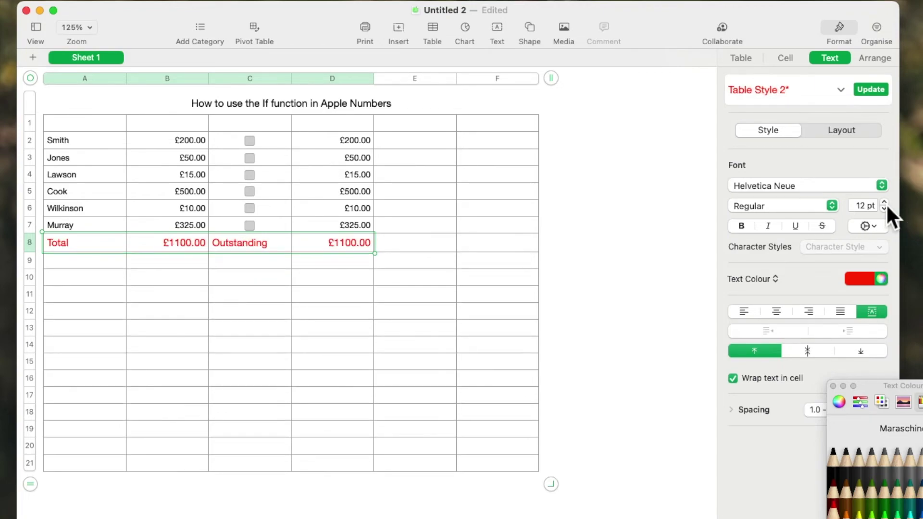
left_click(834, 386)
left_click(643, 289)
scroll(390, 282, "up", 1)
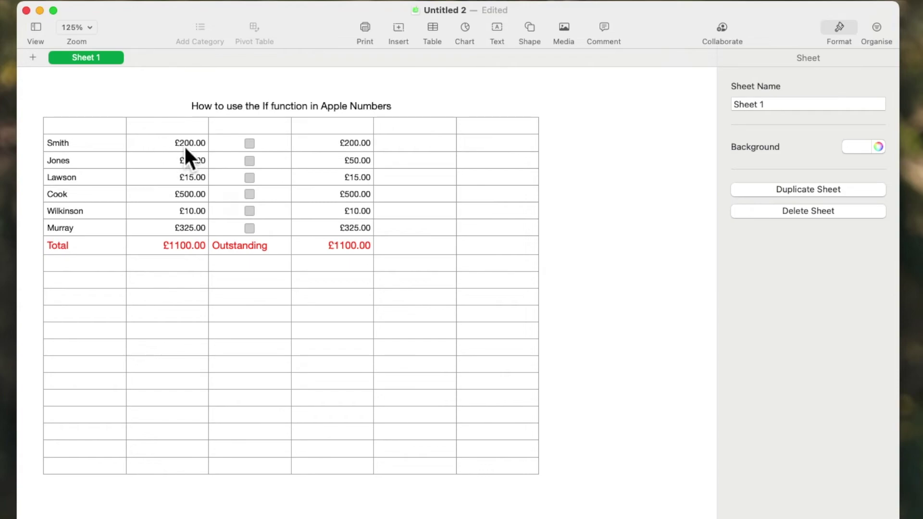
Tick Smith's box in C2, making D2 £0.00 and Outstanding £900.00.
scroll(279, 156, "right", 1)
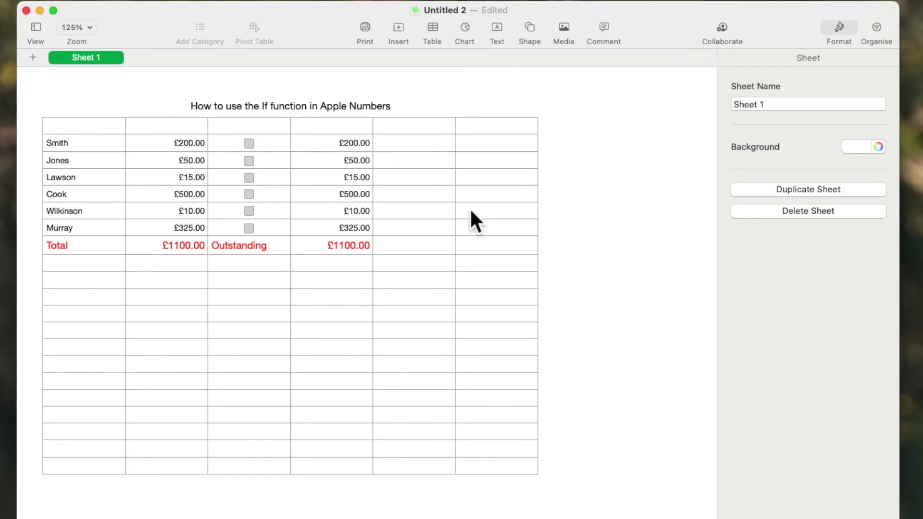
left_click(249, 144)
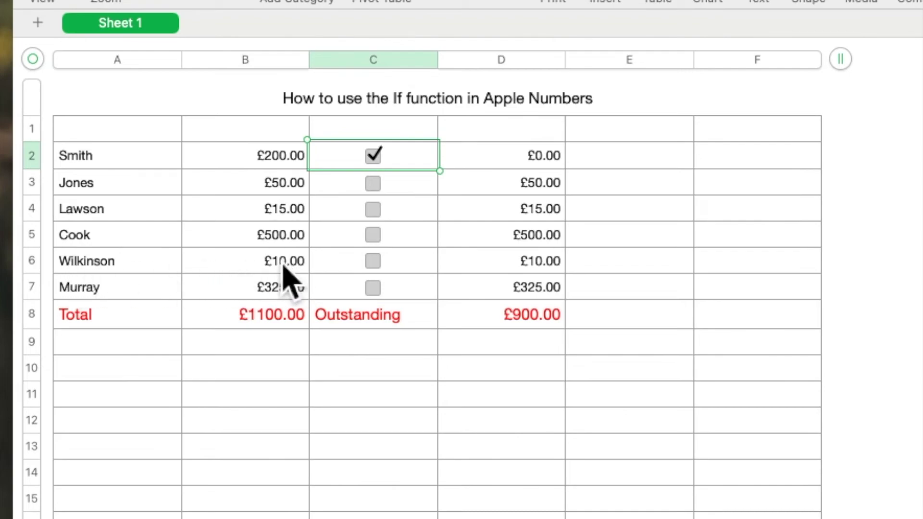
Tick Wilkinson's box in C6 so D6 reads £0.00 and Outstanding falls to £890.00.
left_click(373, 261)
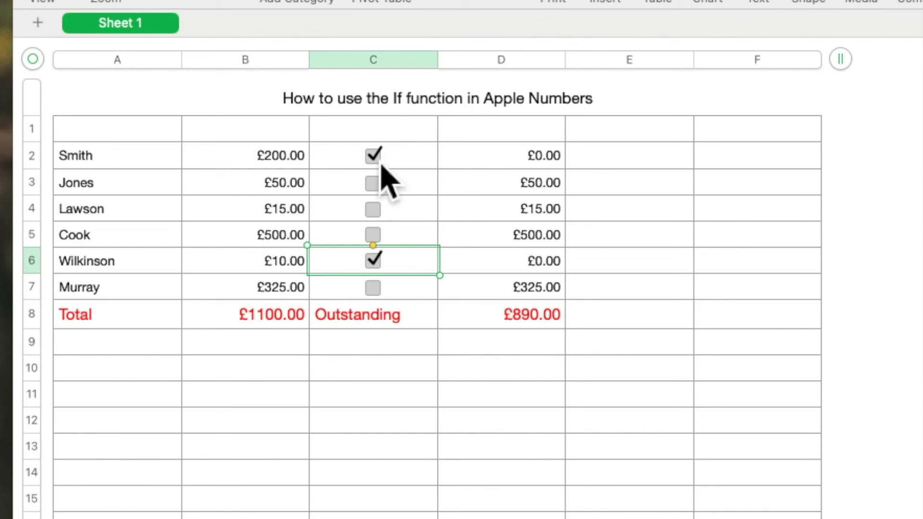
scroll(384, 171, "down", 1)
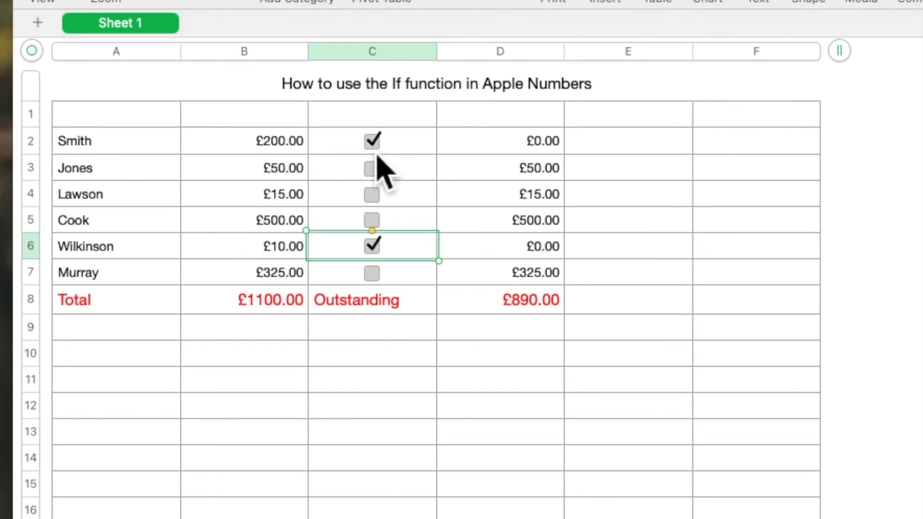
scroll(542, 320, "up", 1)
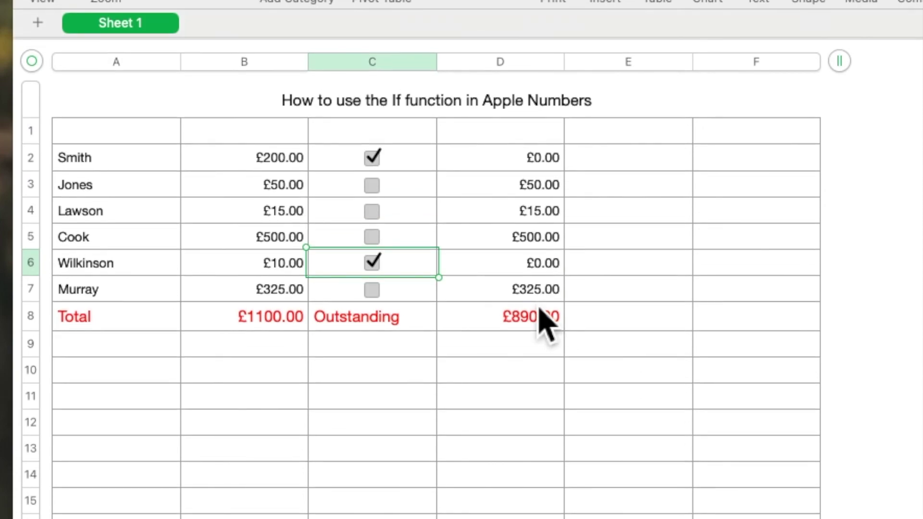
left_click(527, 162)
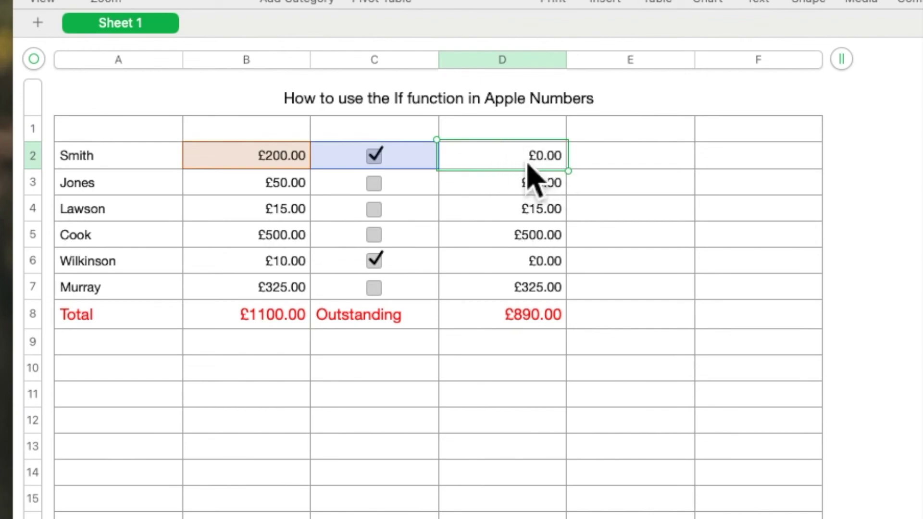
Show D2's IF(C2,0,B2) formula and move the formula editor aside.
double_click(531, 168)
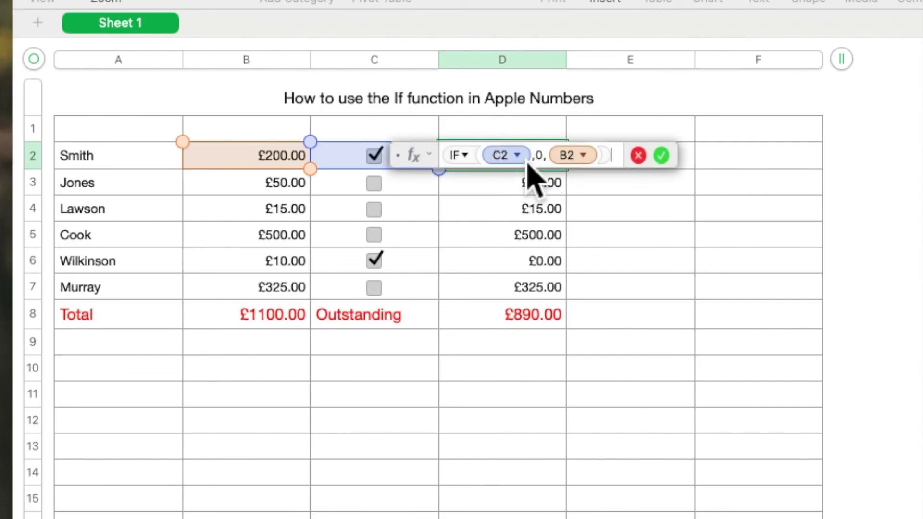
left_click(456, 193)
left_click_drag(456, 193, 670, 518)
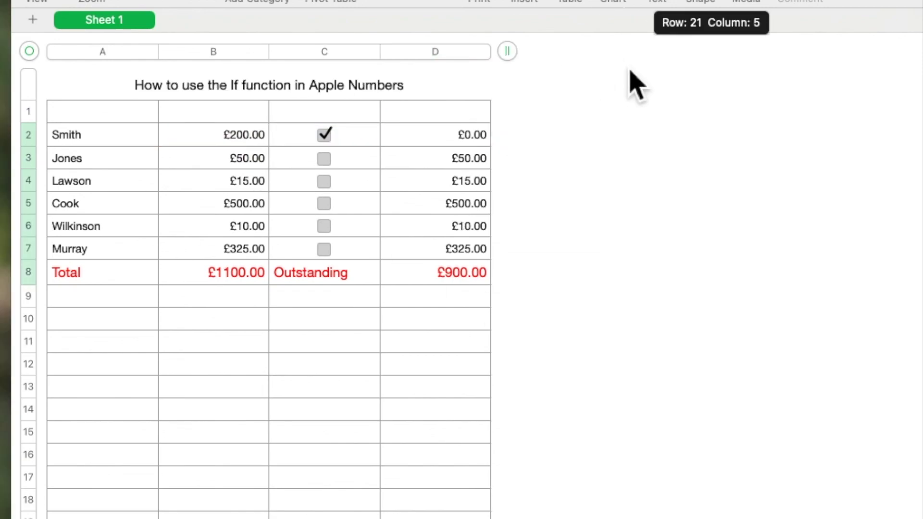
Cut the table down to nine rows.
left_click_drag(28, 517, 68, 313)
left_click(852, 422)
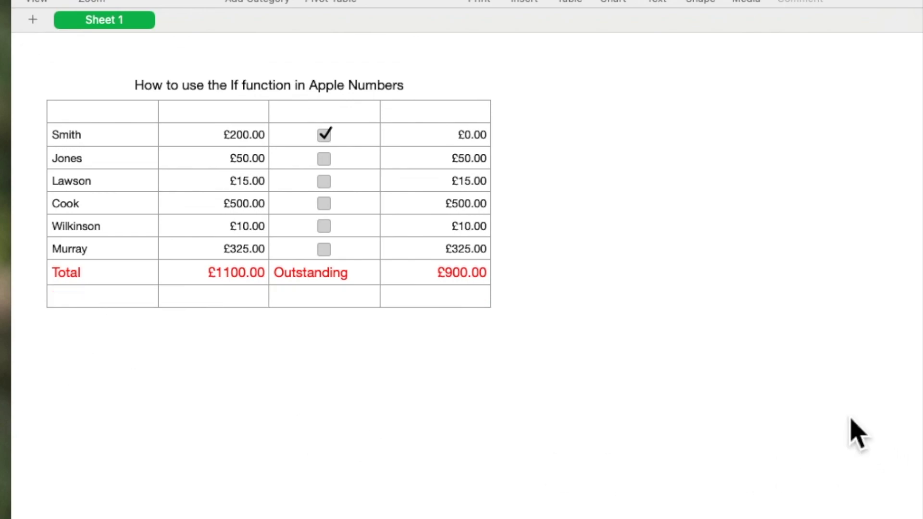
left_click(227, 101)
Centre the table and tick Murray's box, dropping Outstanding to £575.00.
left_click(34, 63)
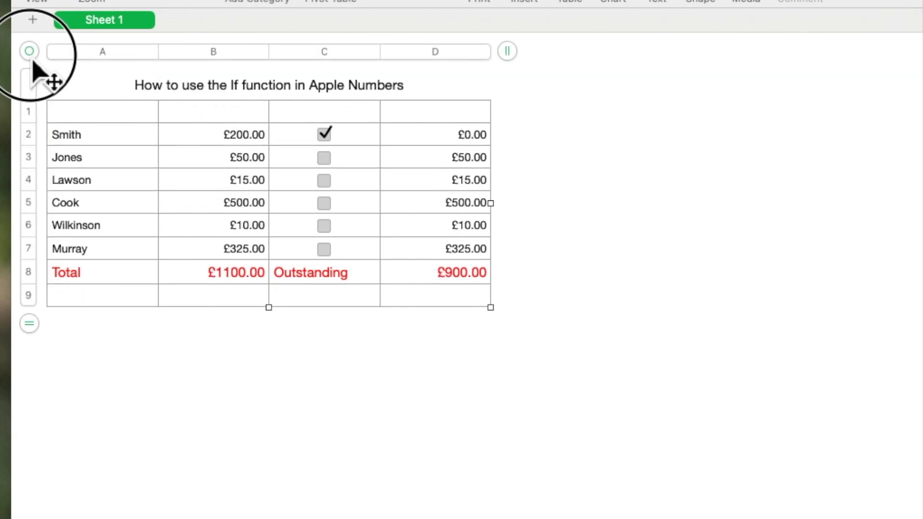
left_click_drag(35, 63, 313, 145)
left_click(609, 452)
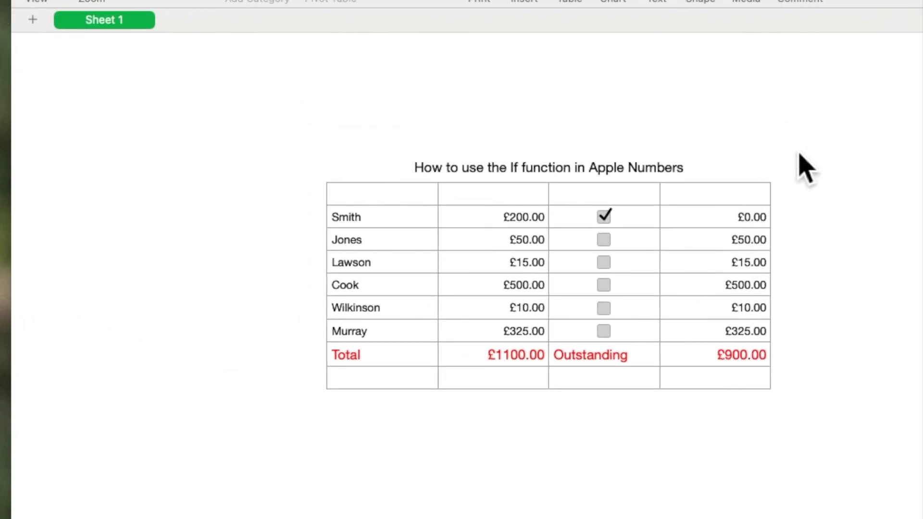
left_click(605, 333)
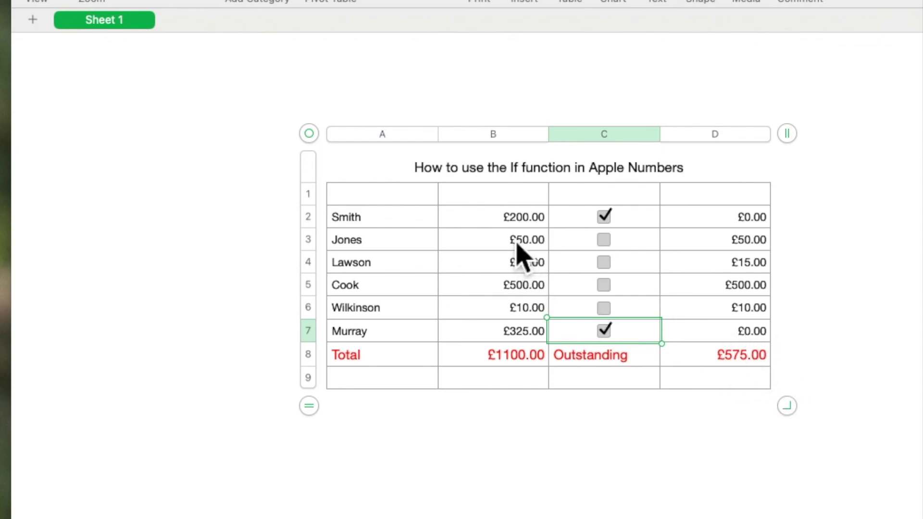
left_click(850, 390)
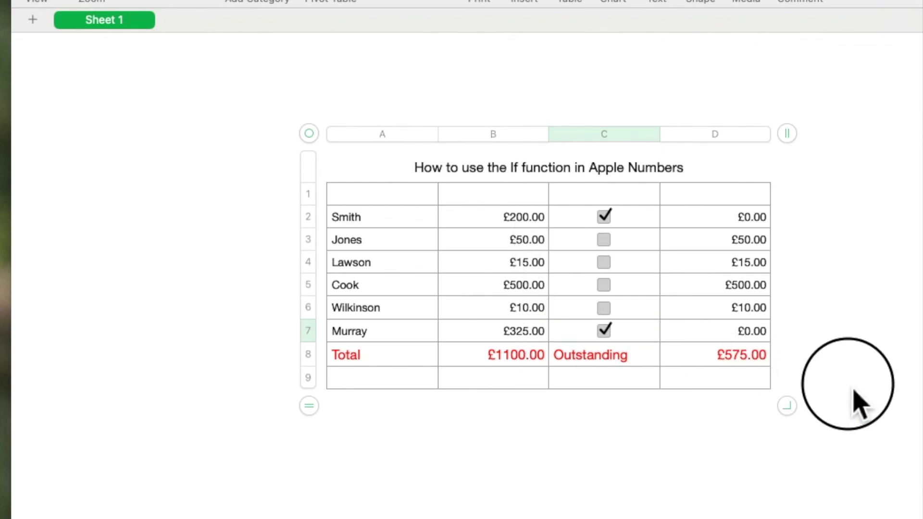